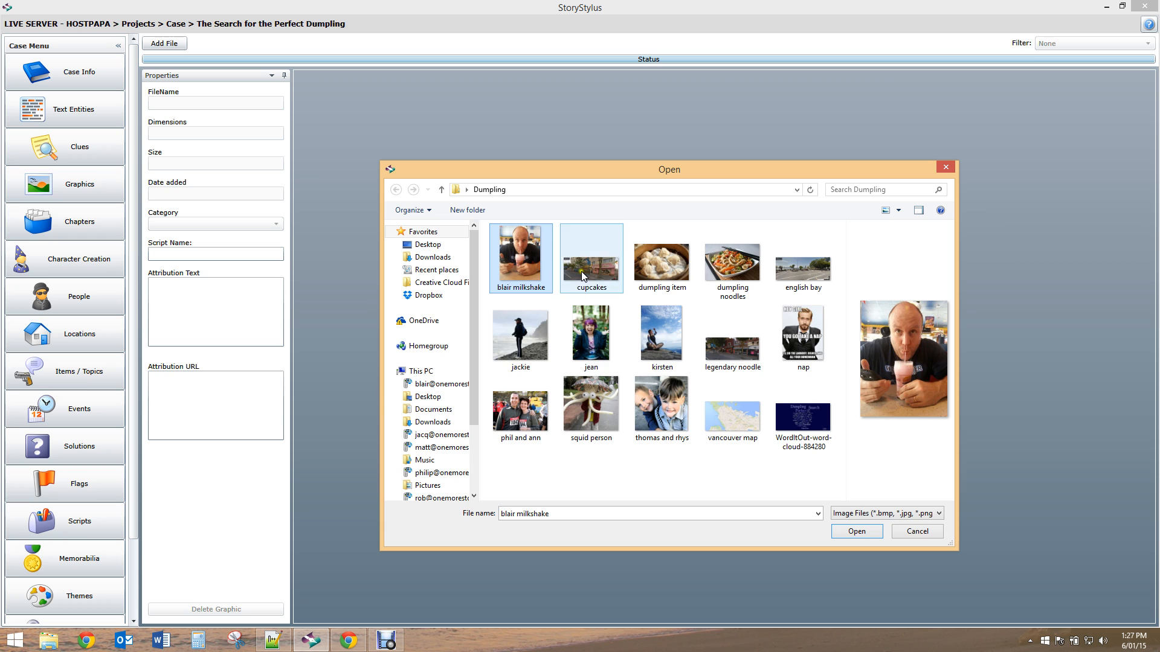
Add the "dumpling item" and "vancouver map" images to the milkshake portrait selection and import all three into the case graphics
{"action": "left_click", "coordinate": [653, 276], "text": "ctrl"}
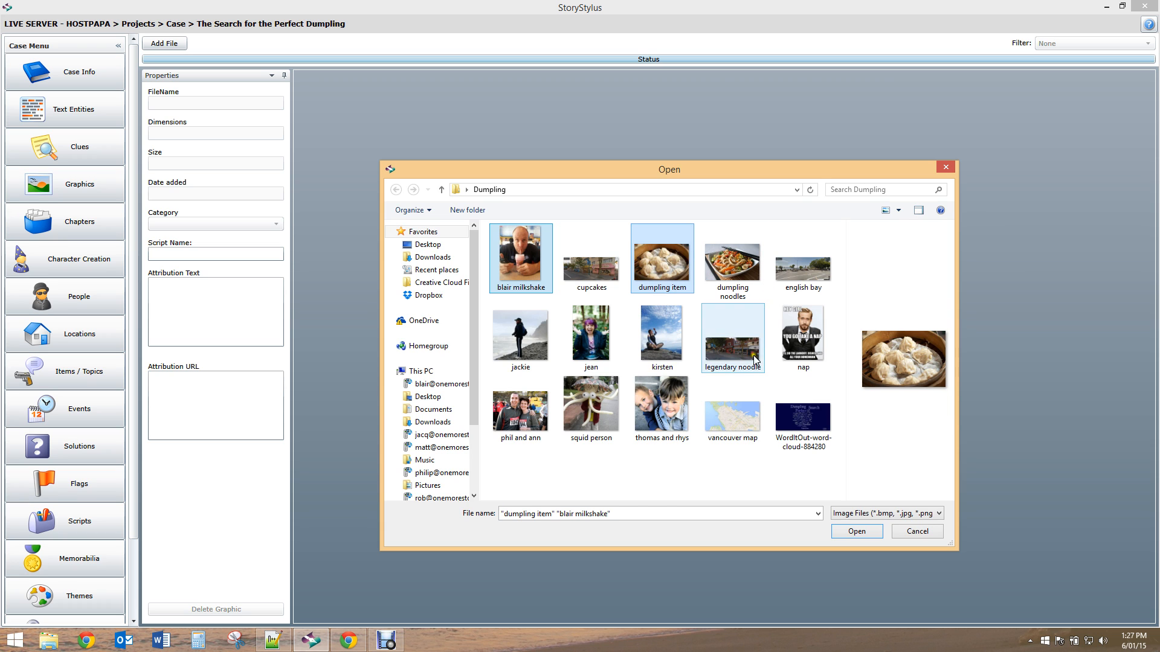
{"action": "left_click", "coordinate": [758, 421], "text": "ctrl"}
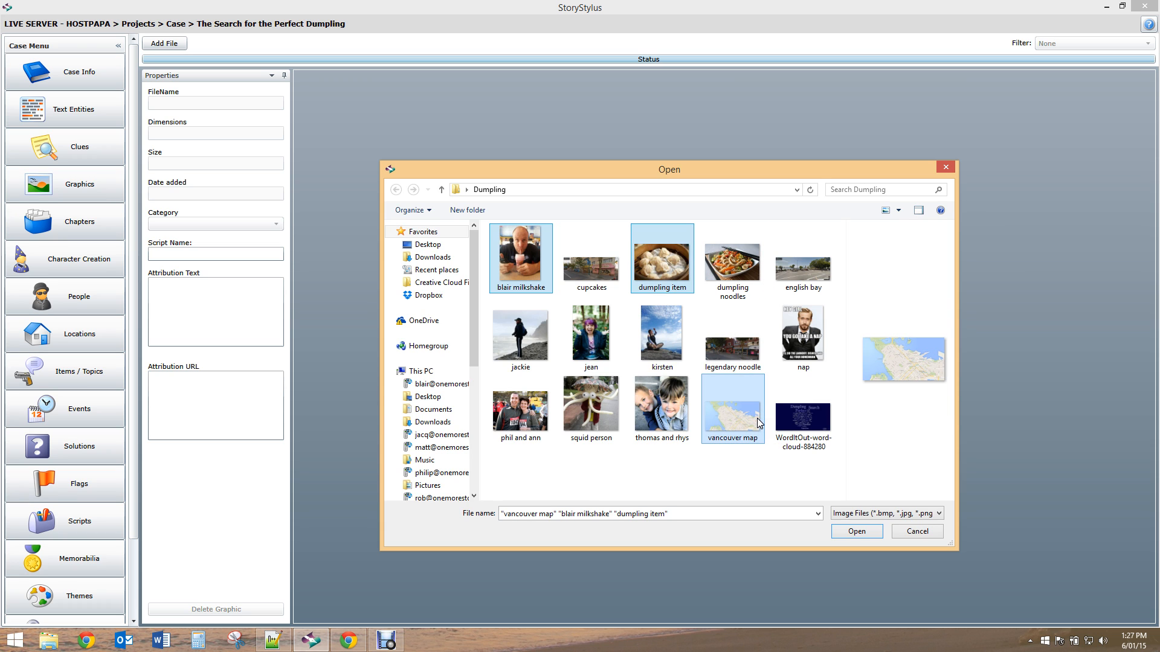
{"action": "key", "text": "Return"}
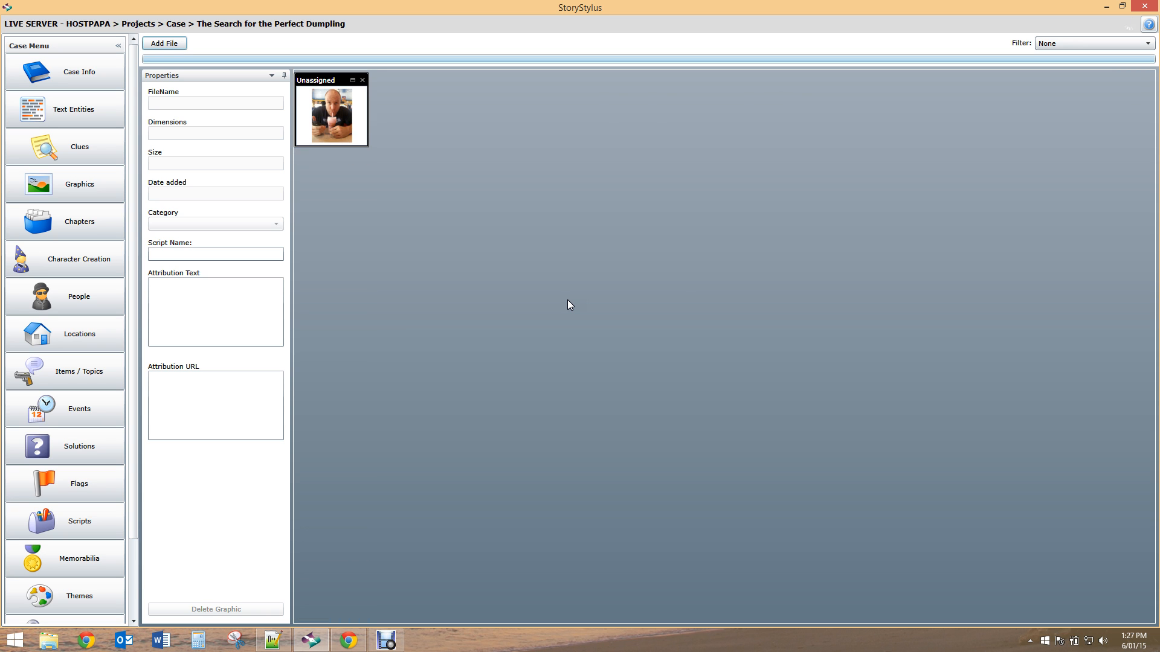
{"action": "left_click", "coordinate": [533, 264]}
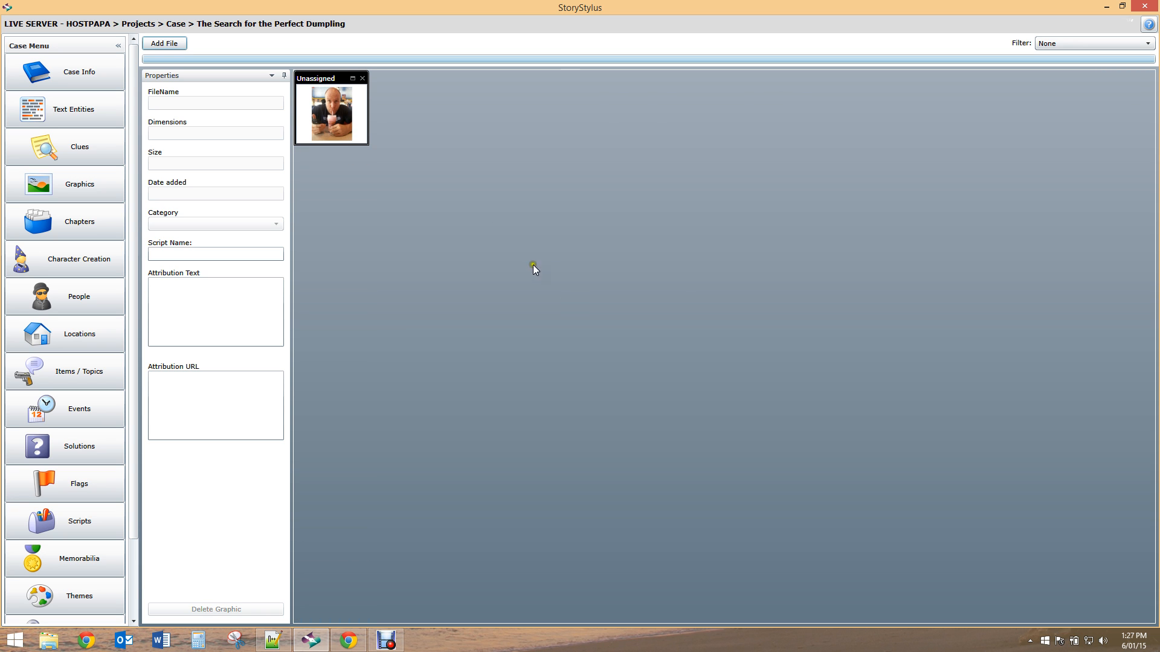
Enlarge the imported milkshake portrait and set its category to People
{"action": "left_click", "coordinate": [352, 79]}
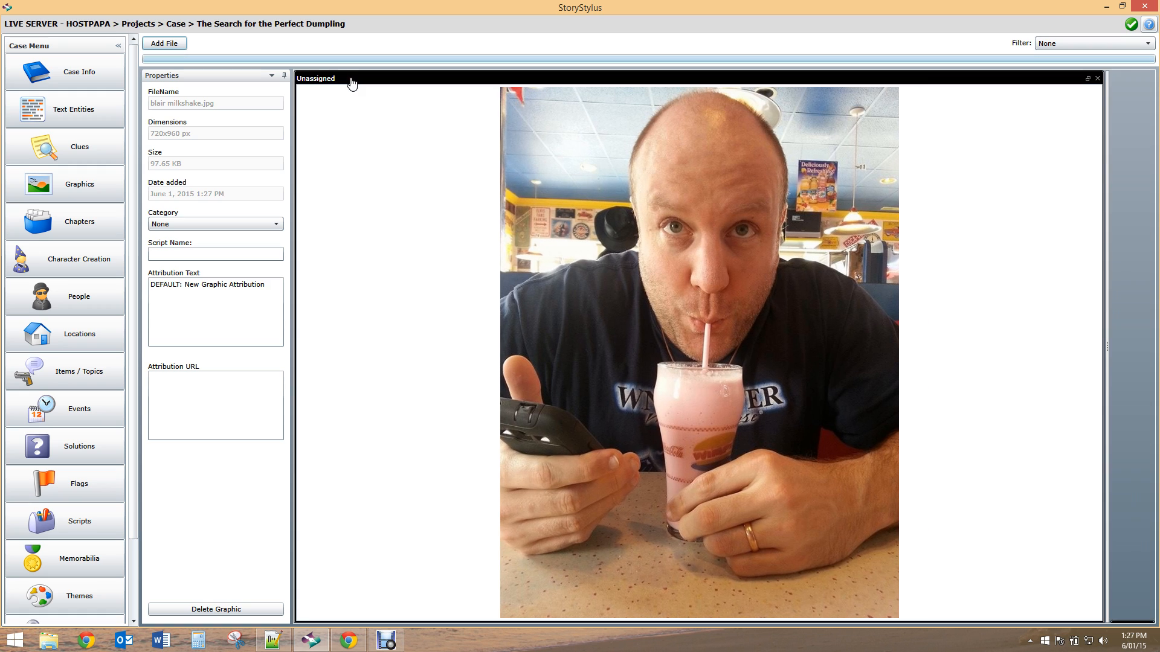
{"action": "left_click", "coordinate": [236, 195]}
{"action": "left_click", "coordinate": [229, 223]}
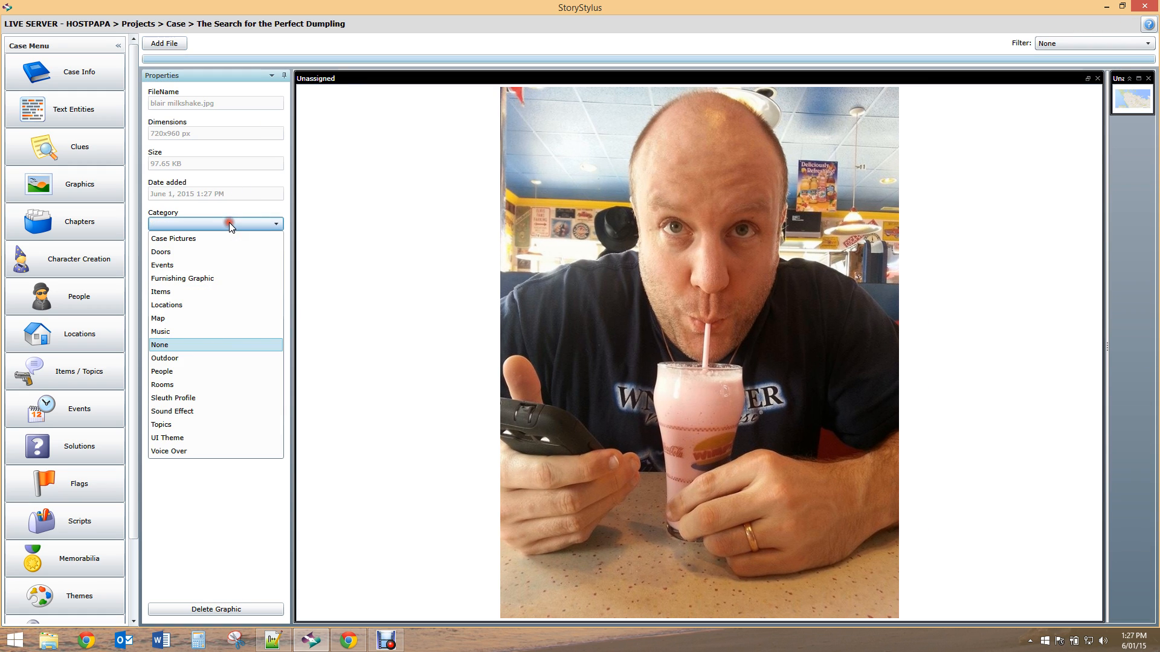
{"action": "left_click", "coordinate": [226, 371]}
Replace the milkshake portrait's default attribution text with the credited person's full name
{"action": "left_click", "coordinate": [227, 315]}
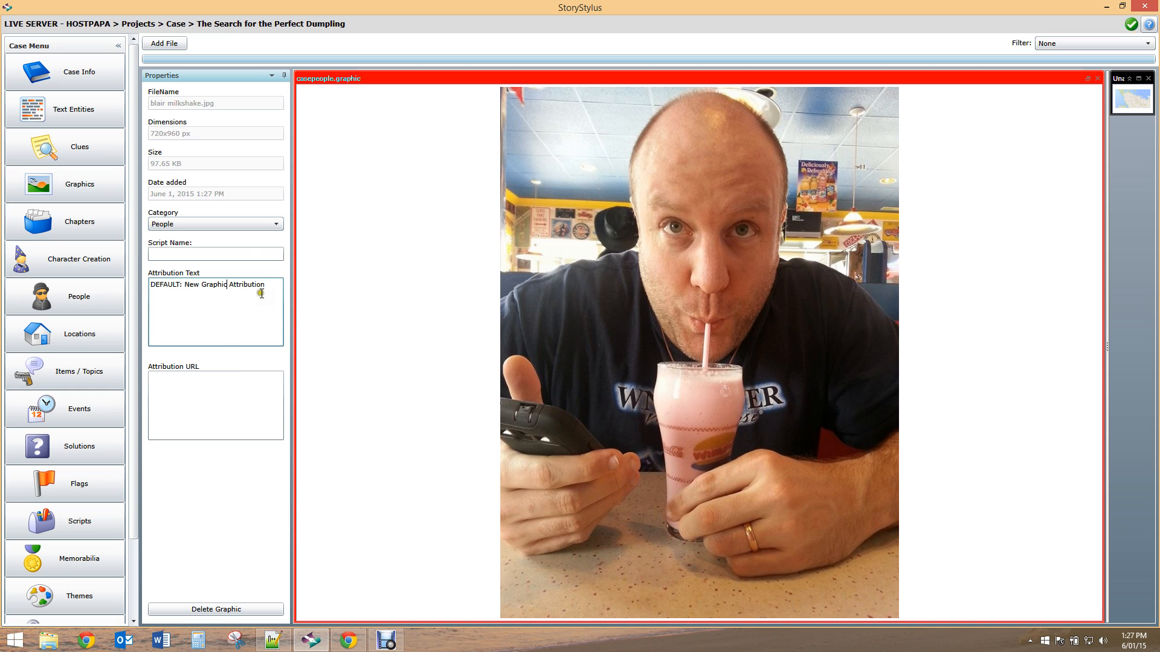
{"action": "left_click", "coordinate": [250, 254]}
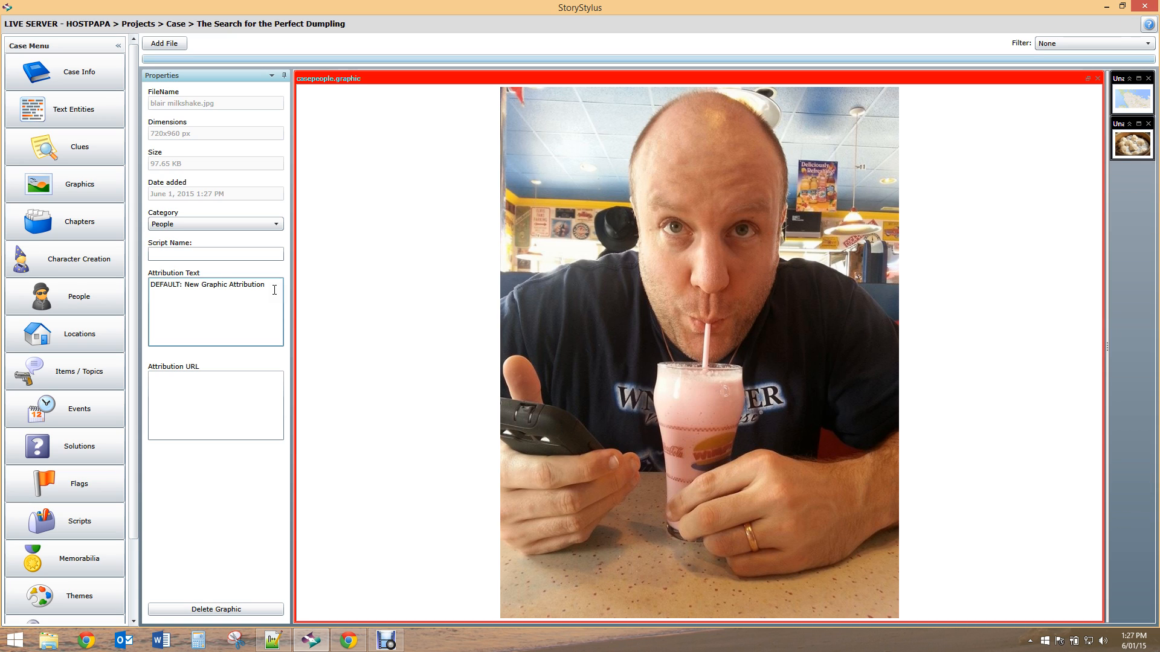
{"action": "left_click_drag", "start_coordinate": [266, 285], "coordinate": [151, 288]}
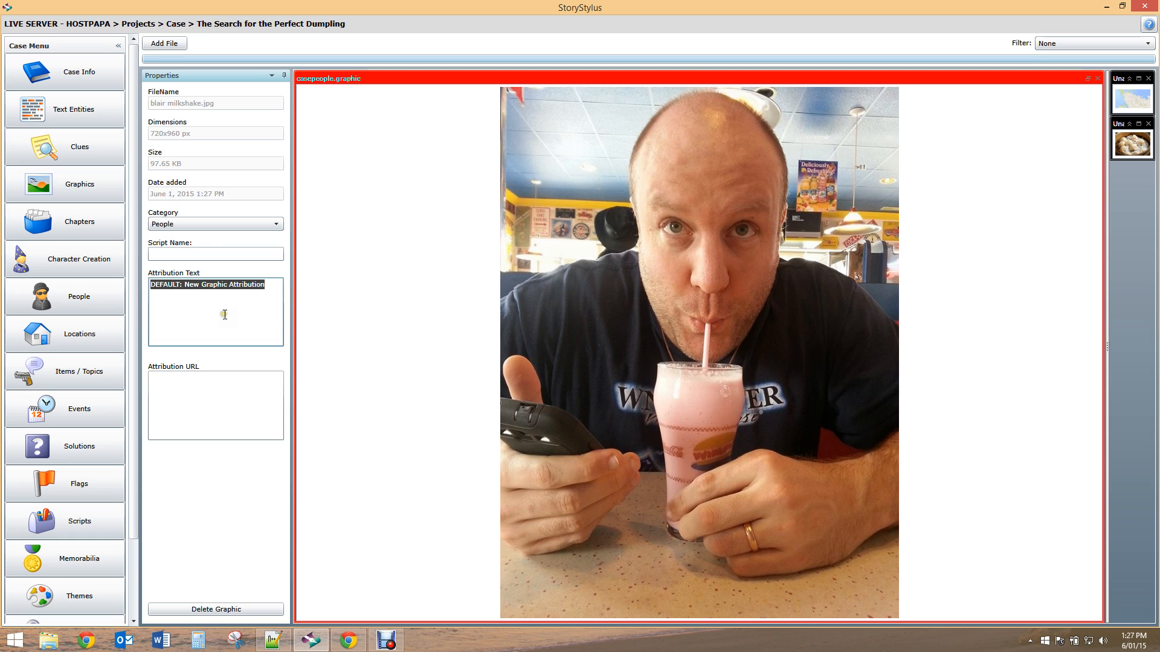
{"action": "type", "text": "Jean Leggett"}
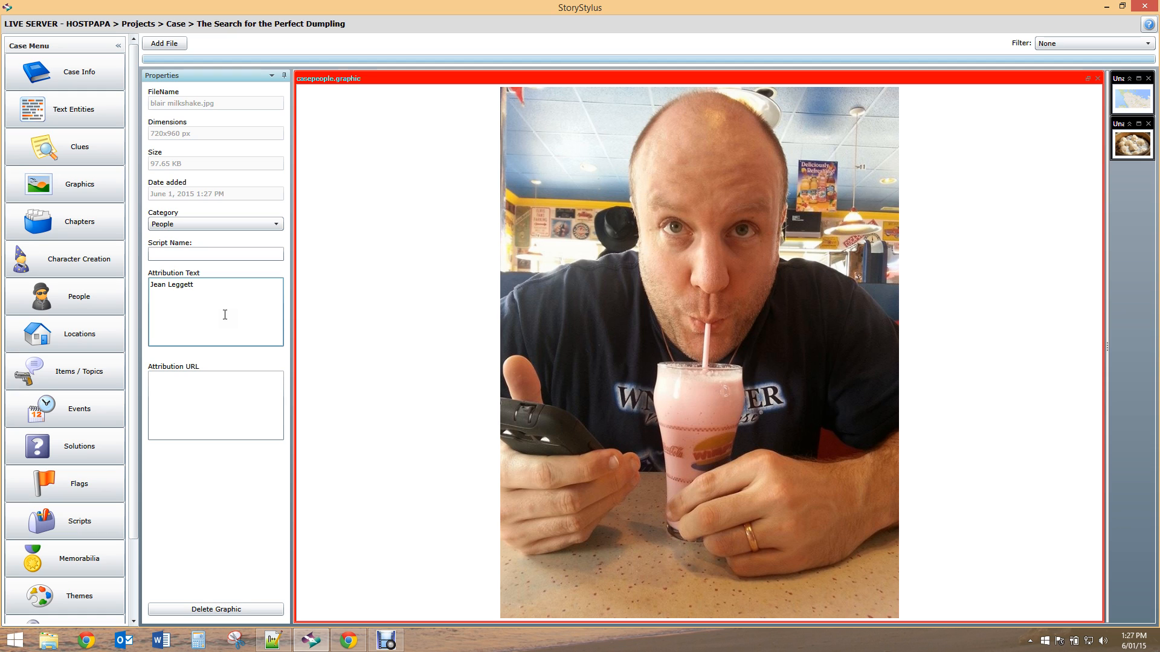
{"action": "left_click", "coordinate": [202, 393]}
{"action": "mouse_move", "coordinate": [355, 295]}
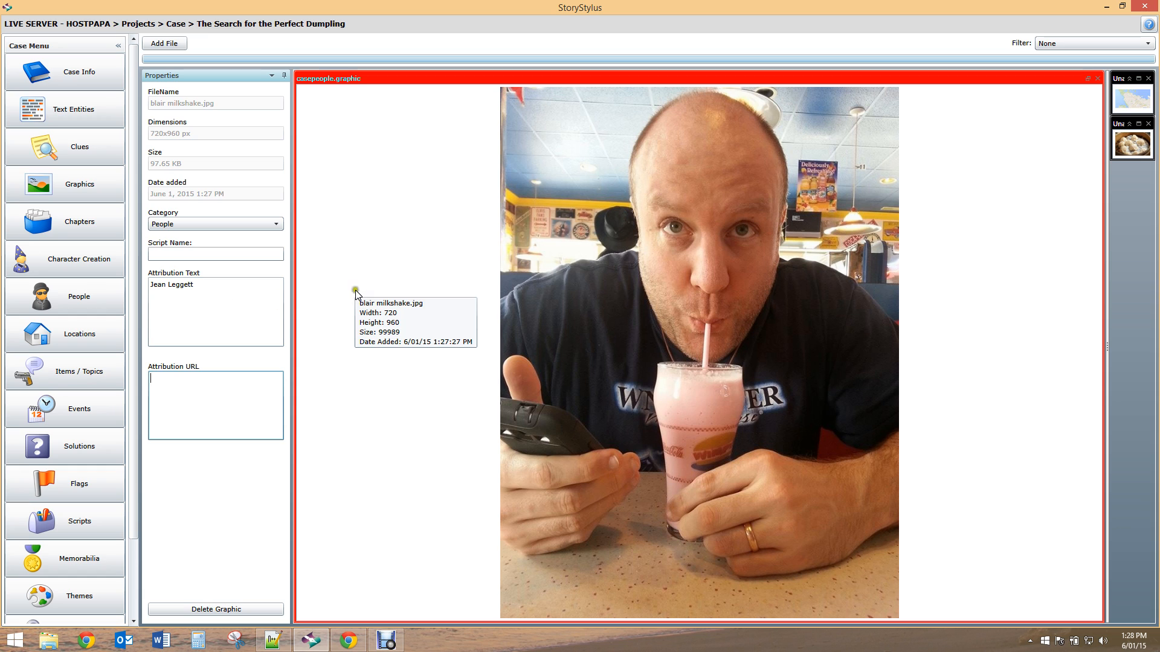
Enlarge the vancouver map graphic and set its category to Map
{"action": "left_click", "coordinate": [1135, 75]}
{"action": "mouse_move", "coordinate": [590, 230]}
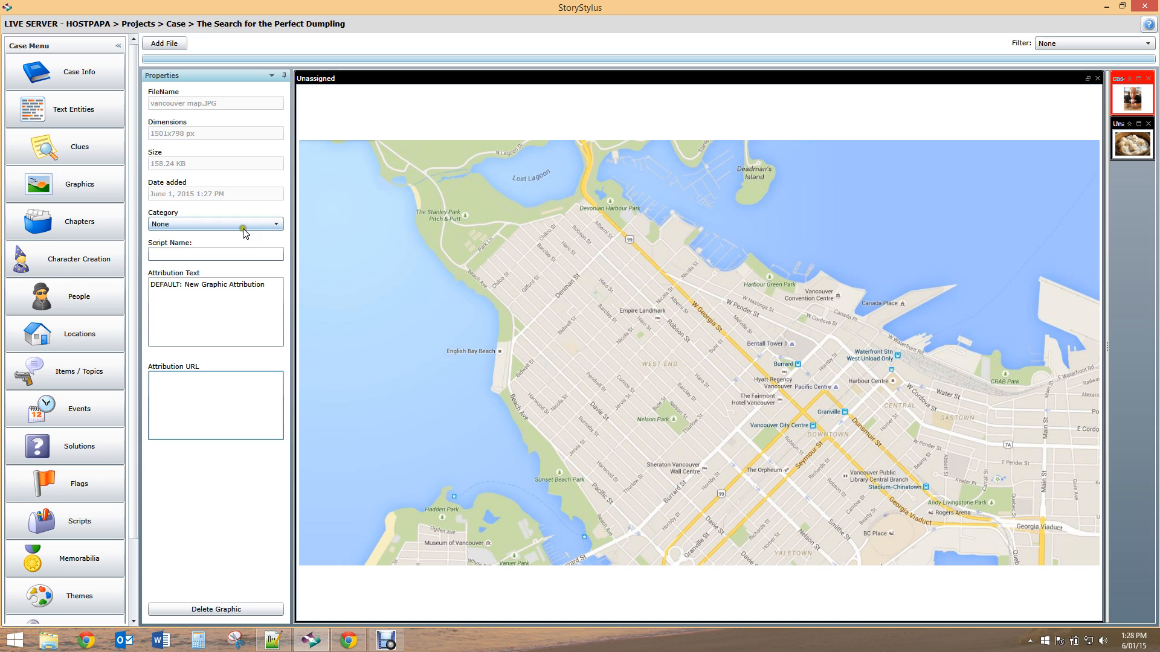
{"action": "mouse_move", "coordinate": [399, 148]}
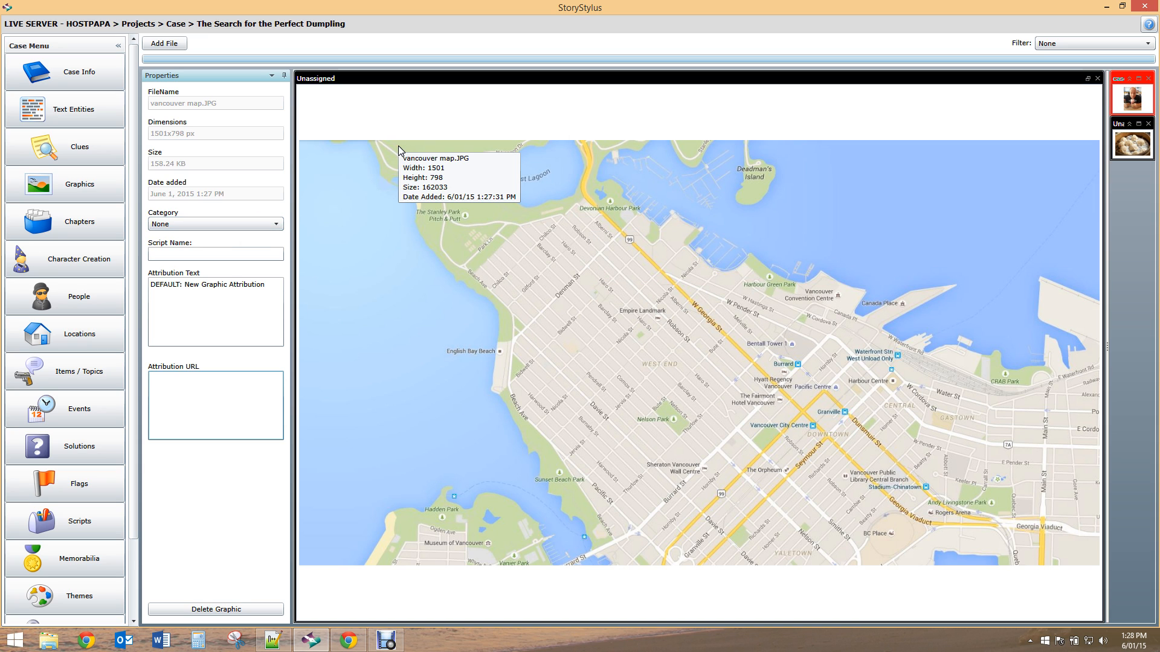
{"action": "left_click", "coordinate": [207, 223]}
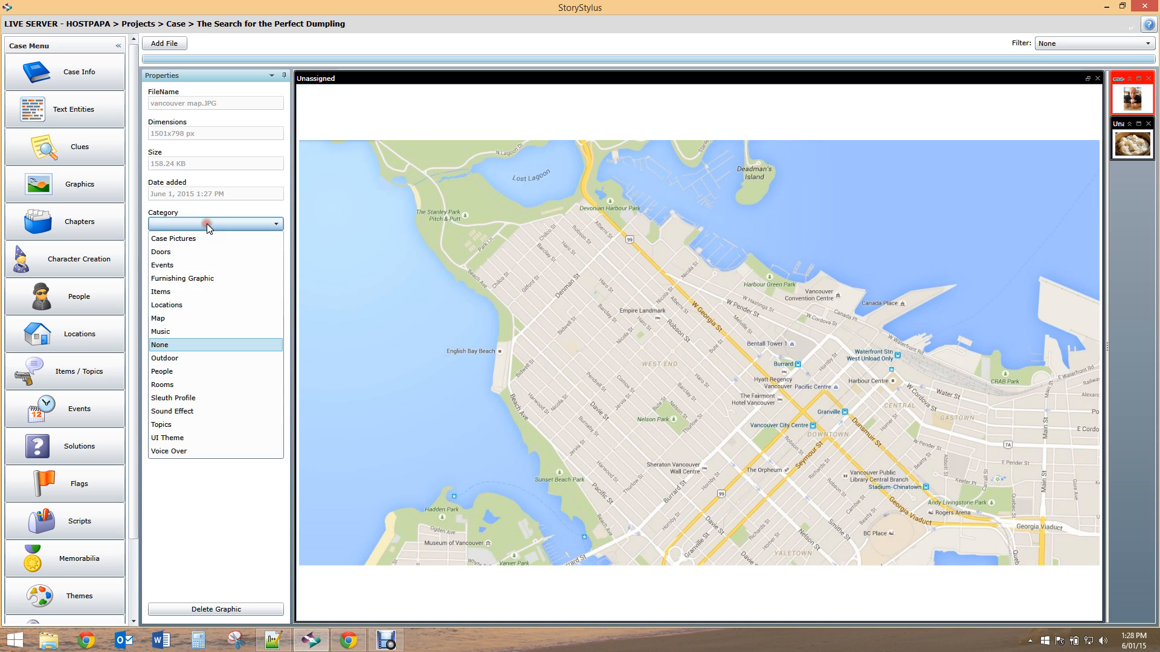
{"action": "left_click", "coordinate": [210, 319]}
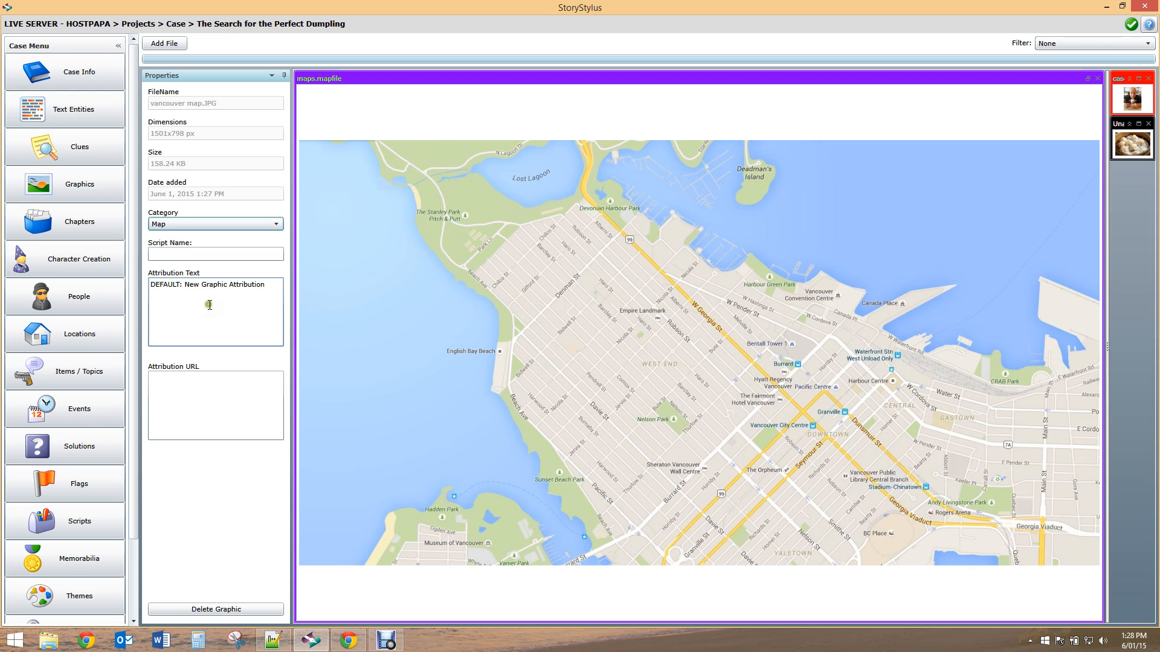
Replace the vancouver map's default attribution text with "Google Map"
{"action": "left_click", "coordinate": [209, 305]}
{"action": "left_click_drag", "start_coordinate": [266, 287], "coordinate": [128, 304]}
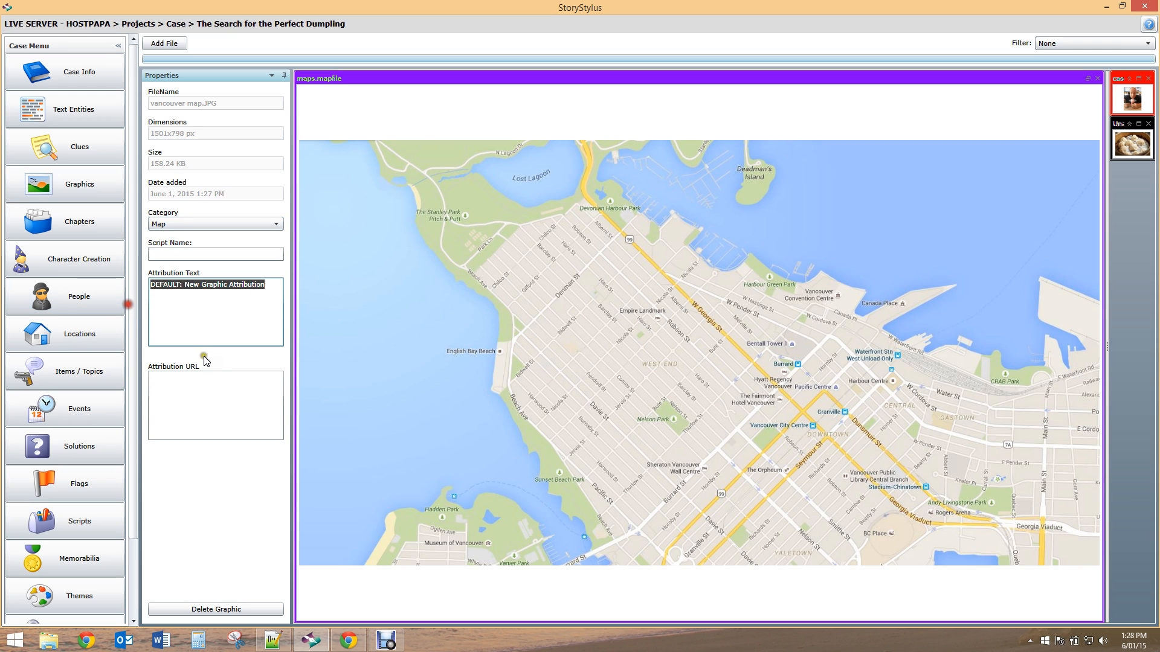
{"action": "type", "text": "Google Map"}
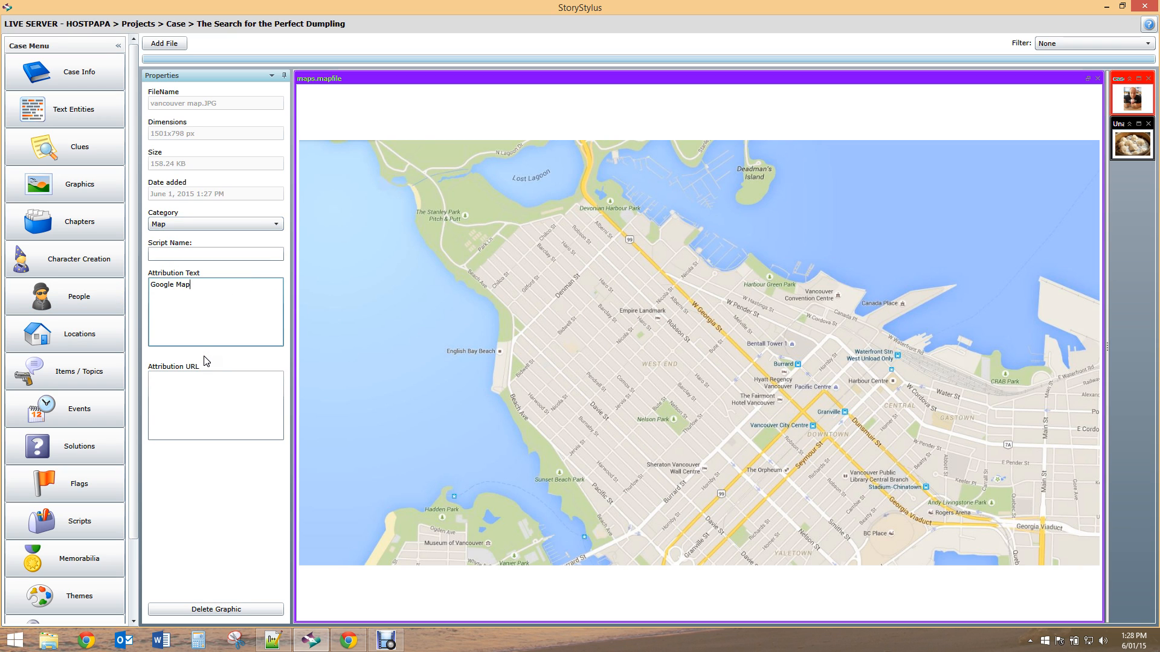
{"action": "left_click", "coordinate": [193, 379]}
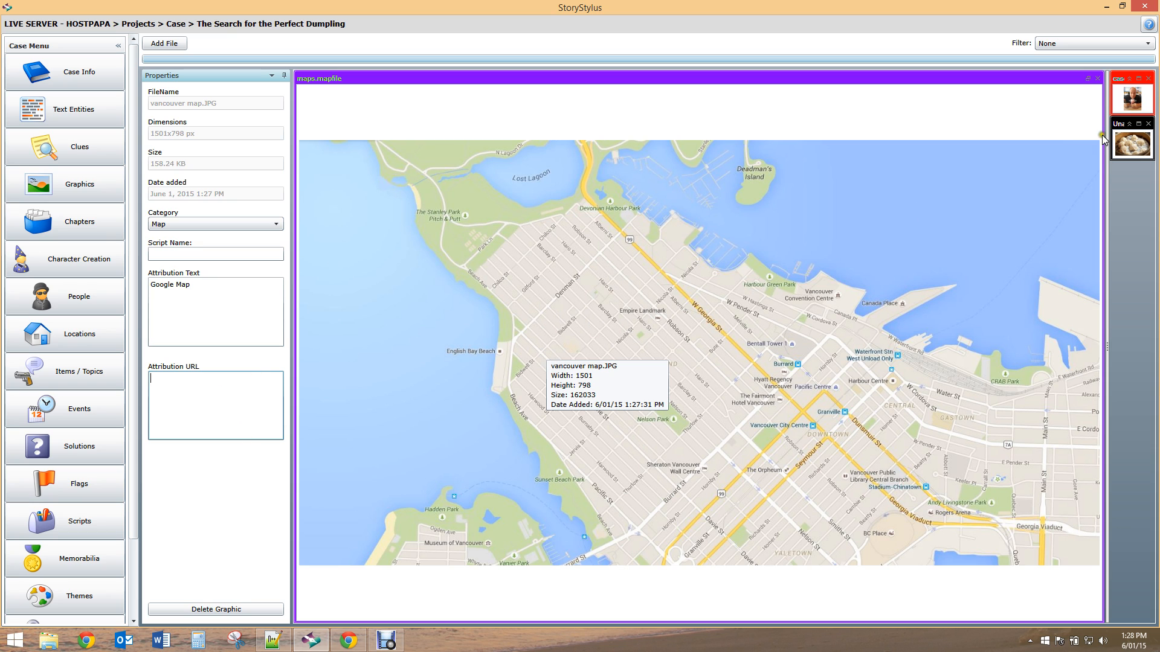
Enlarge the dumpling item graphic, set its category to Items and clear its default attribution text
{"action": "left_click", "coordinate": [1138, 128]}
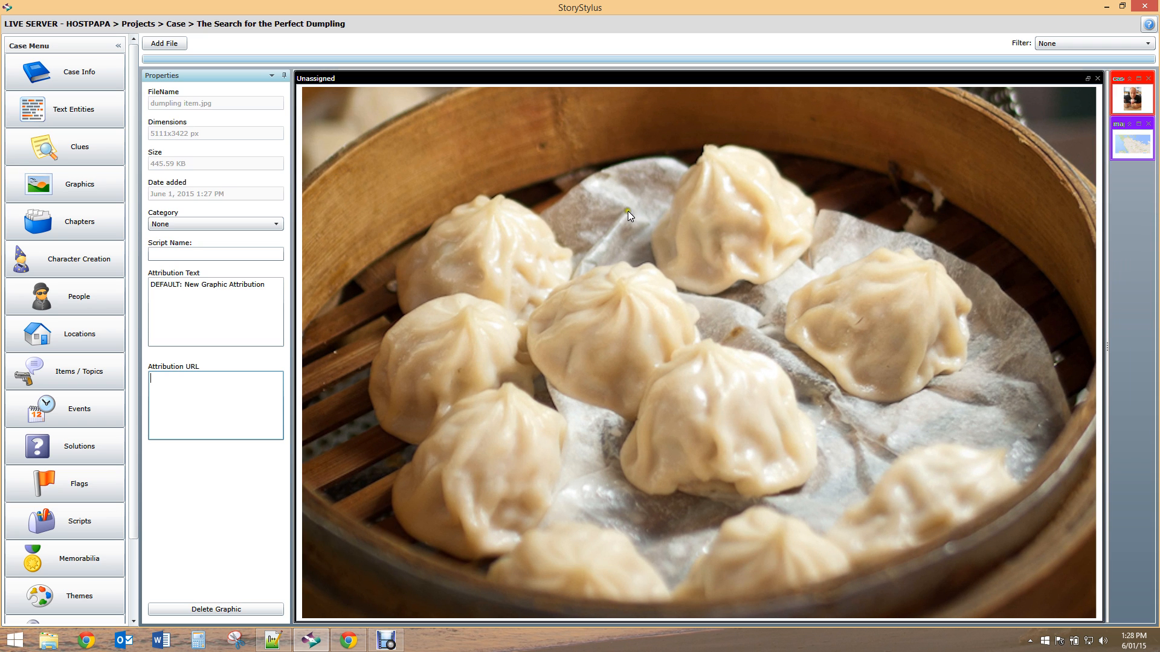
{"action": "left_click", "coordinate": [209, 226]}
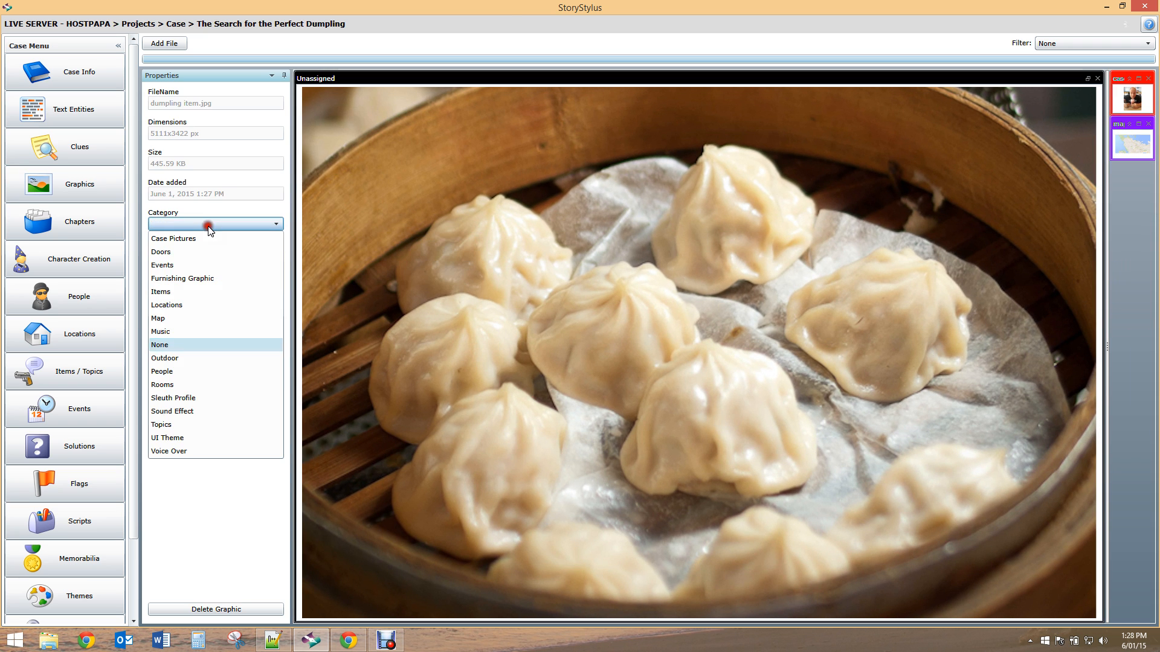
{"action": "left_click", "coordinate": [192, 295]}
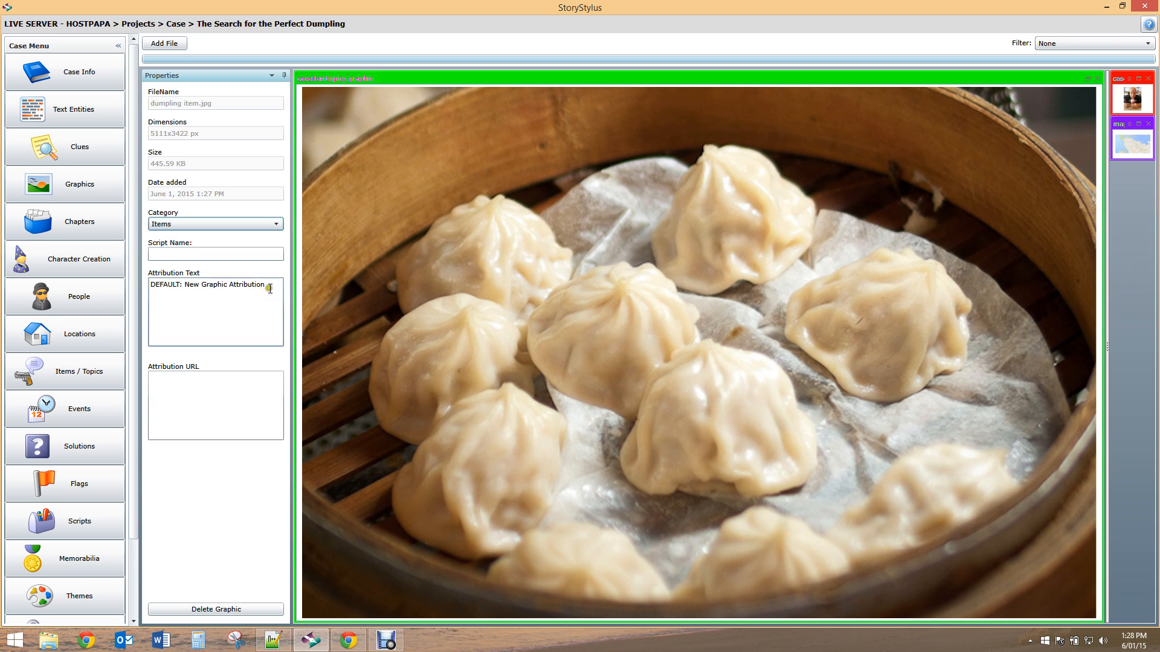
{"action": "left_click_drag", "start_coordinate": [269, 286], "coordinate": [133, 291]}
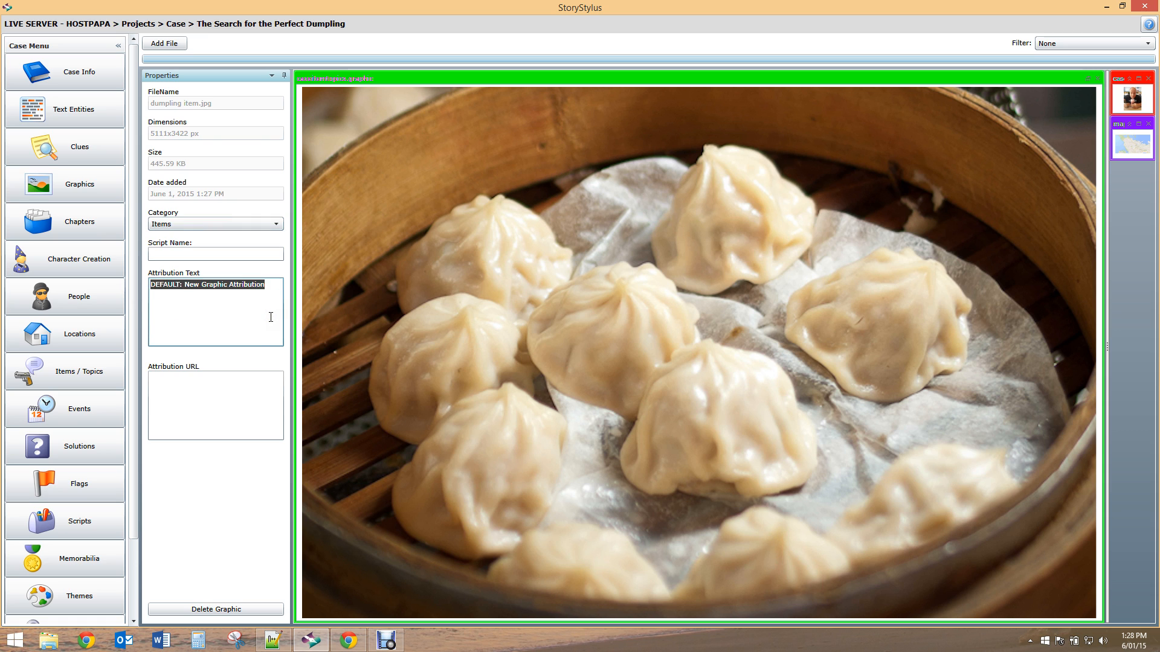
{"action": "key", "text": "BackSpace"}
{"action": "left_click", "coordinate": [223, 400]}
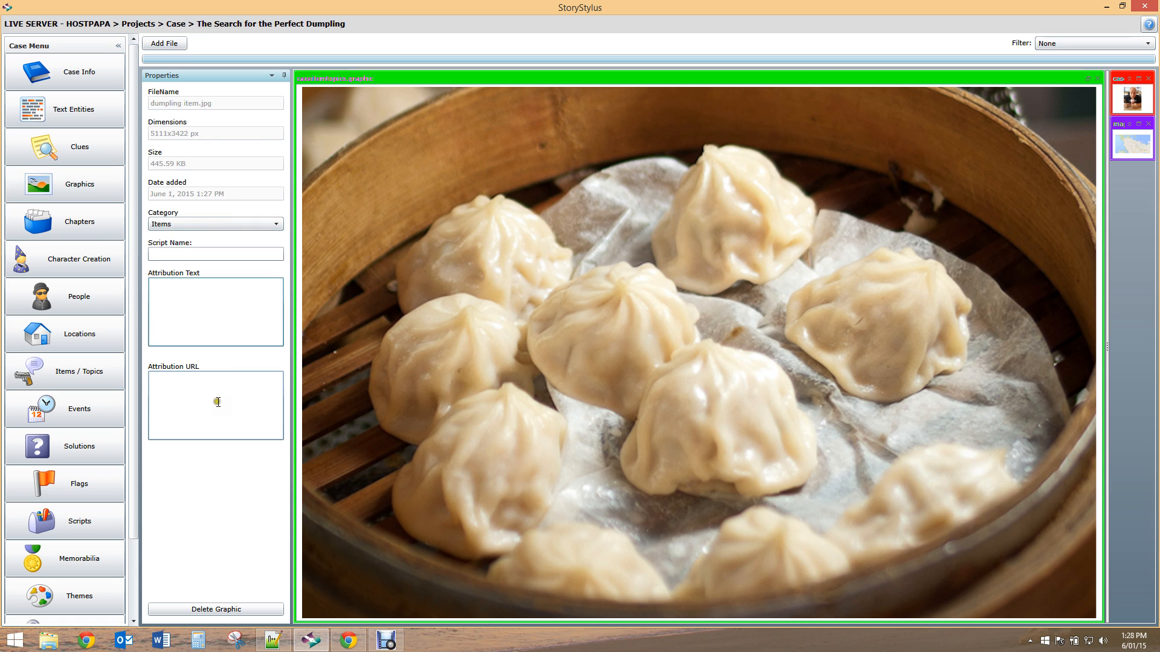
{"action": "left_click", "coordinate": [221, 399]}
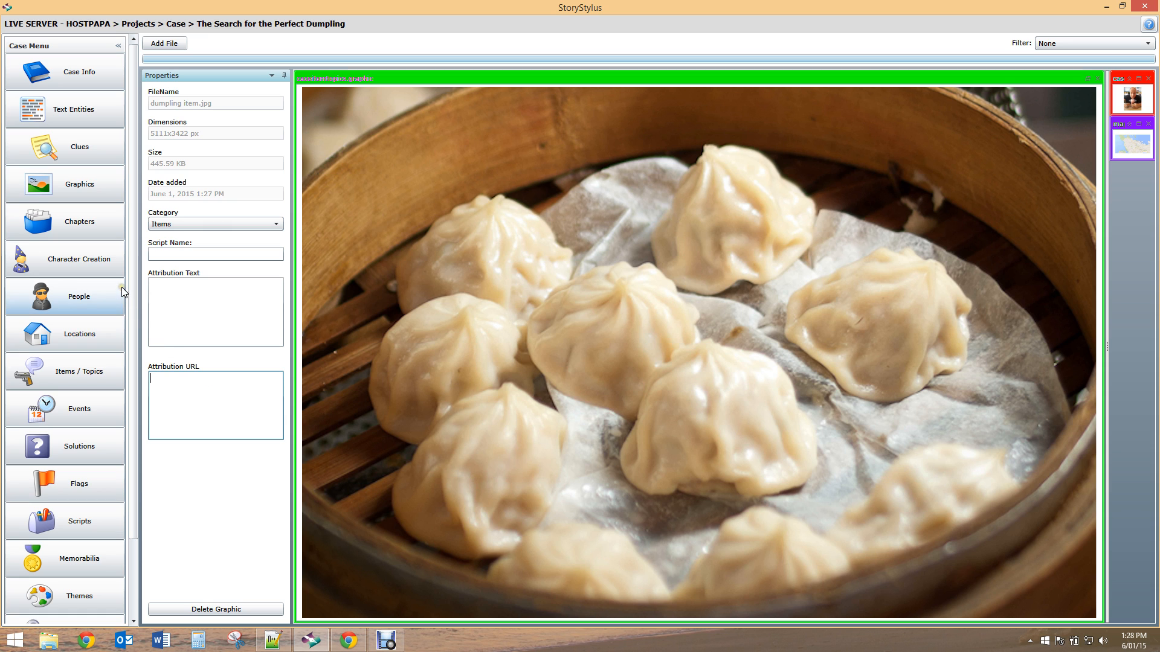
Add a new entry to the case's Items / Topics and name it "Dumplings"
{"action": "left_click", "coordinate": [70, 376]}
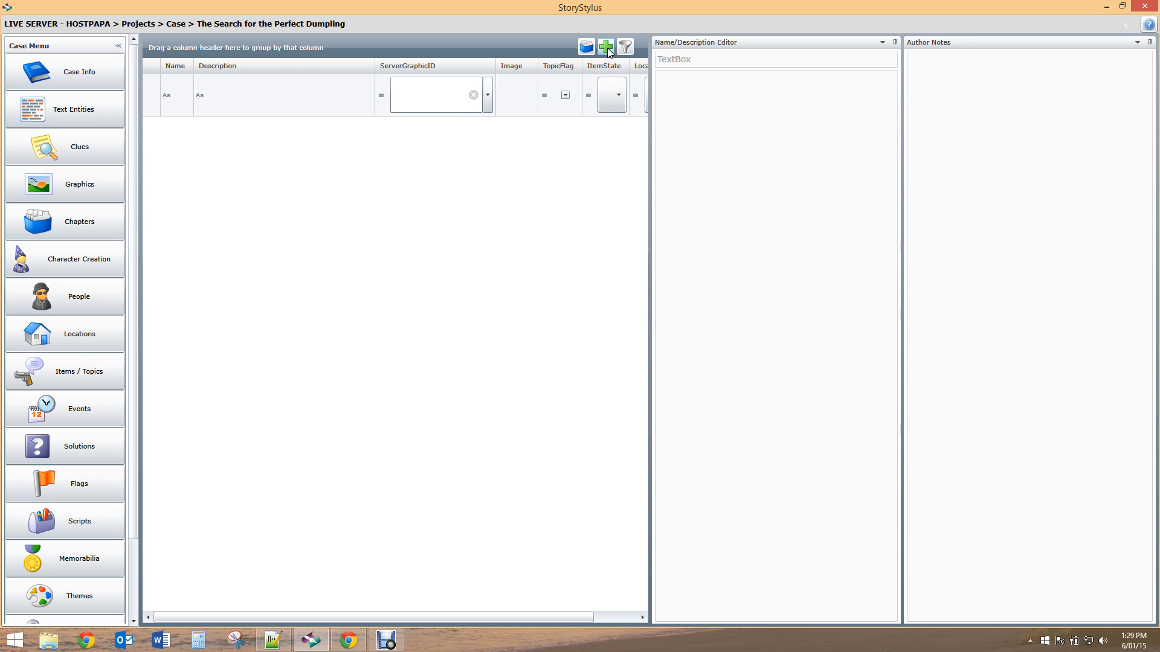
{"action": "left_click", "coordinate": [607, 51]}
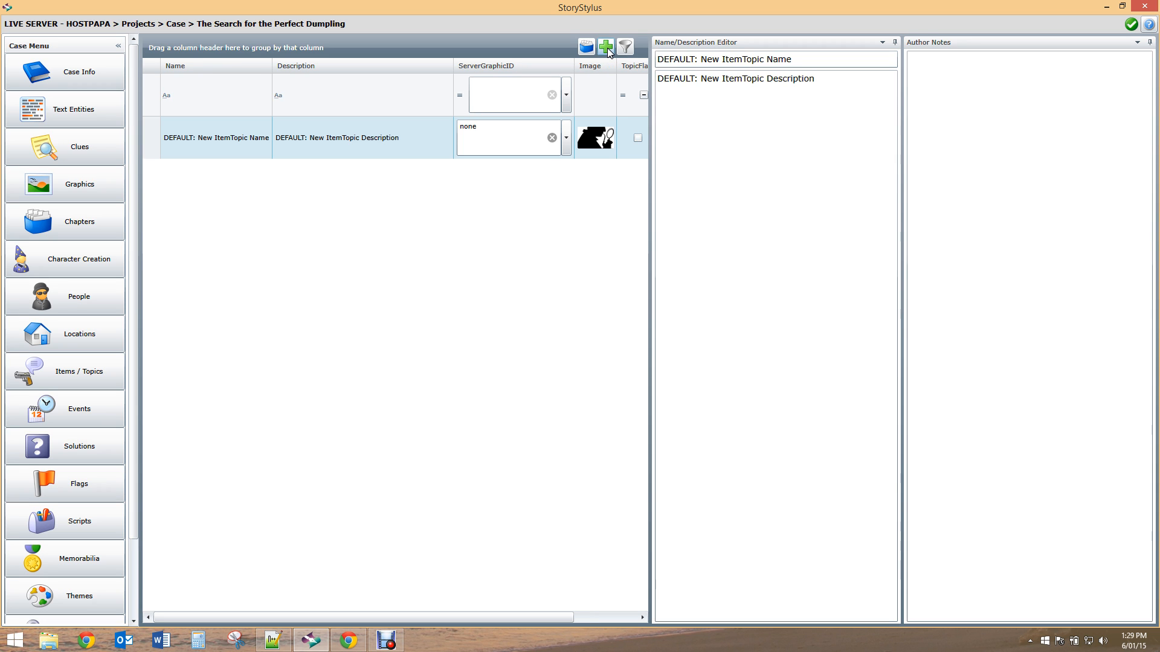
{"action": "left_click", "coordinate": [194, 137]}
{"action": "type", "text": "D"}
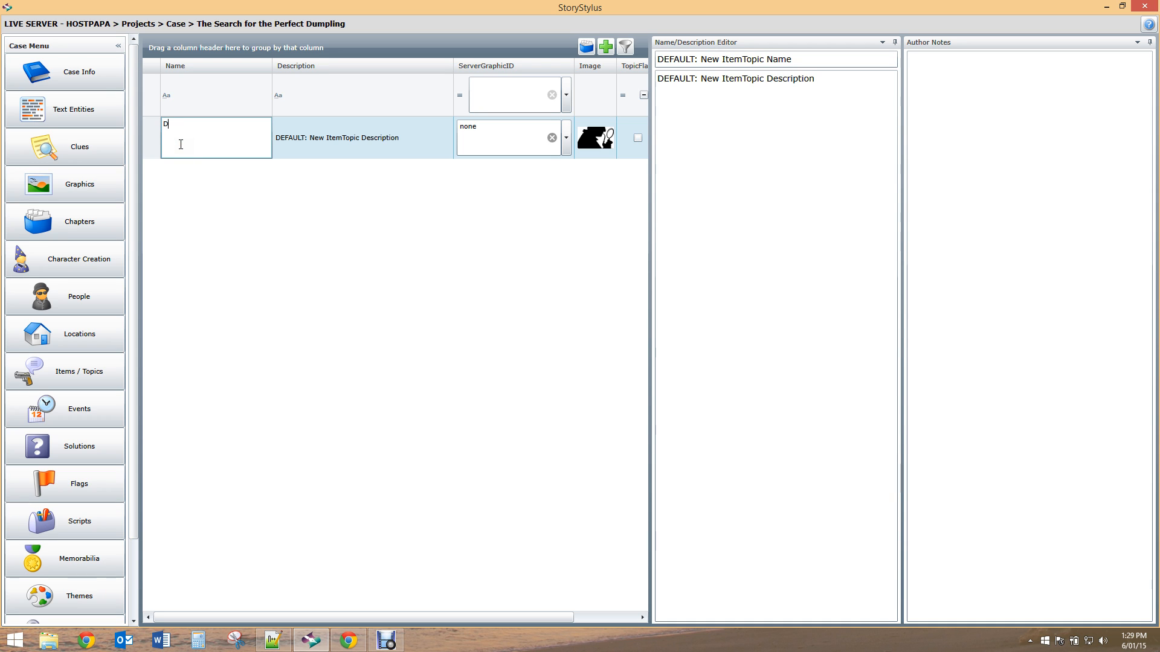
{"action": "type", "text": "umplings"}
{"action": "left_click", "coordinate": [184, 144]}
Set the Dumplings item's description to "Dumplings, delicious dumplings!"
{"action": "left_click", "coordinate": [307, 143]}
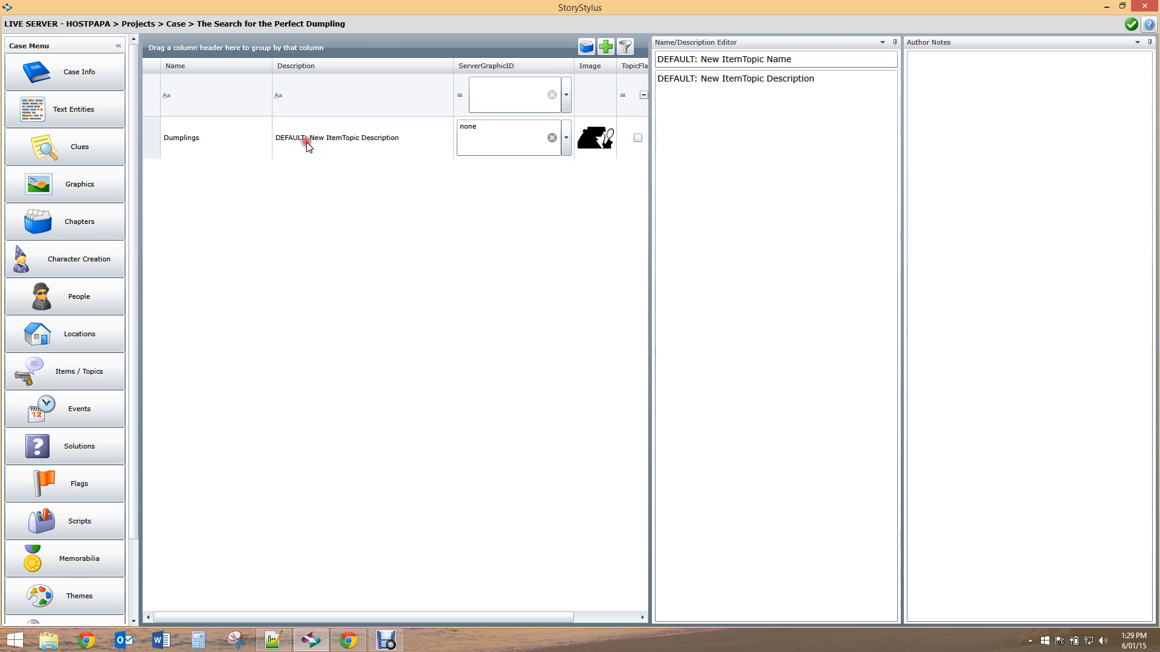
{"action": "left_click", "coordinate": [329, 137]}
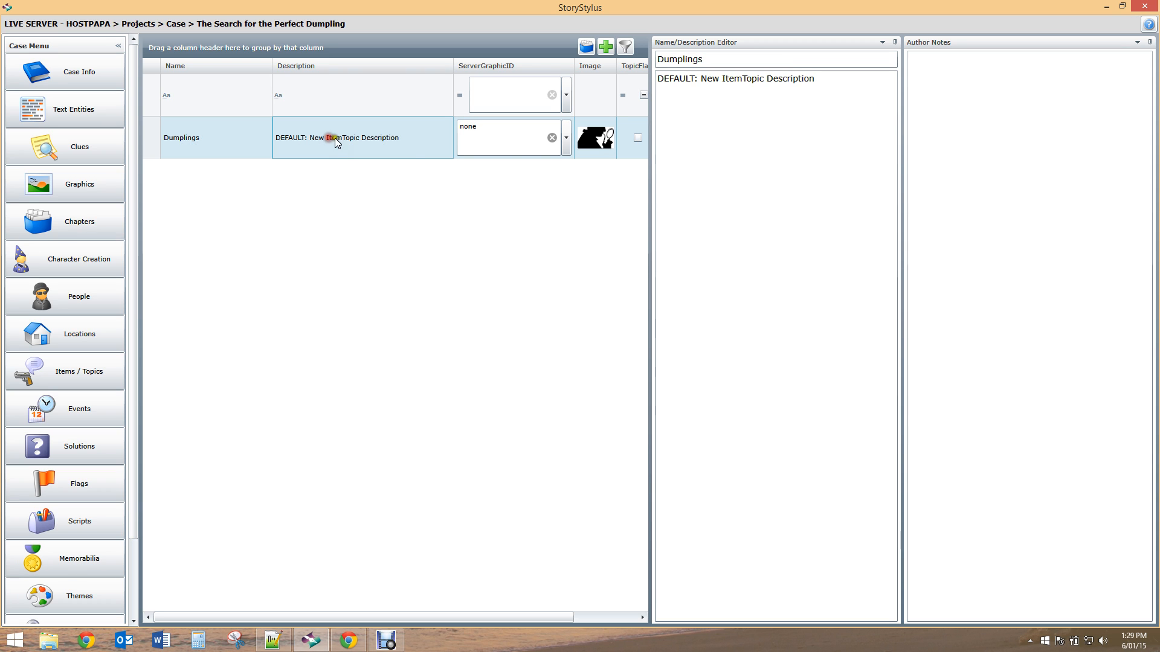
{"action": "left_click", "coordinate": [825, 82]}
{"action": "left_click_drag", "start_coordinate": [825, 82], "coordinate": [657, 78]}
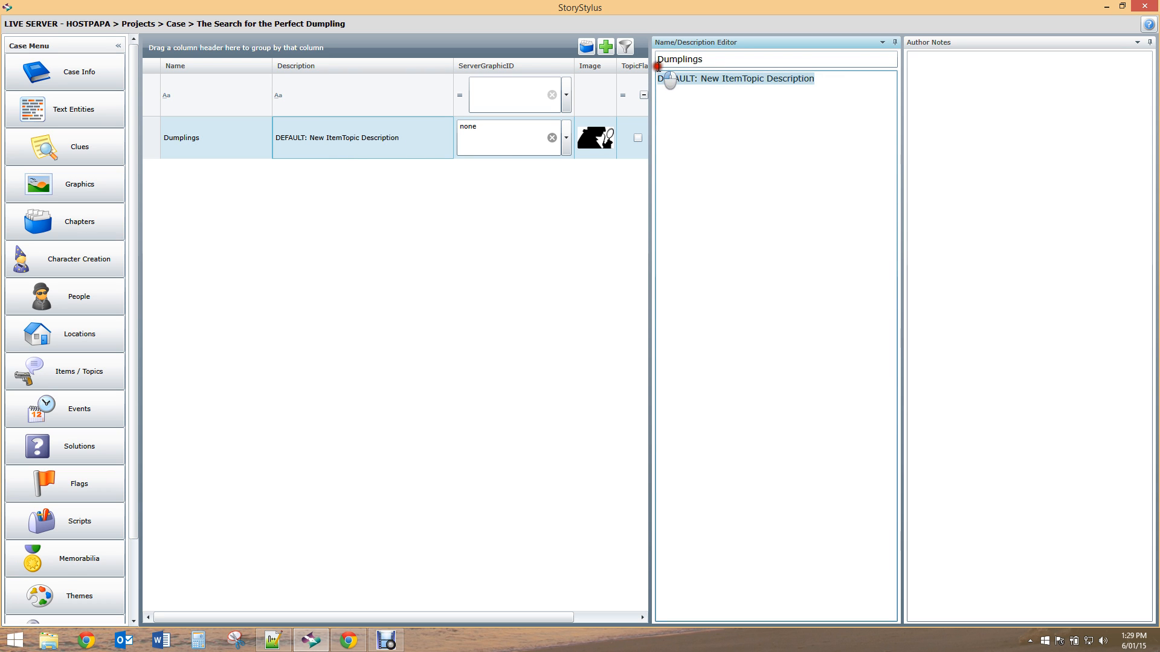
{"action": "left_click", "coordinate": [354, 143]}
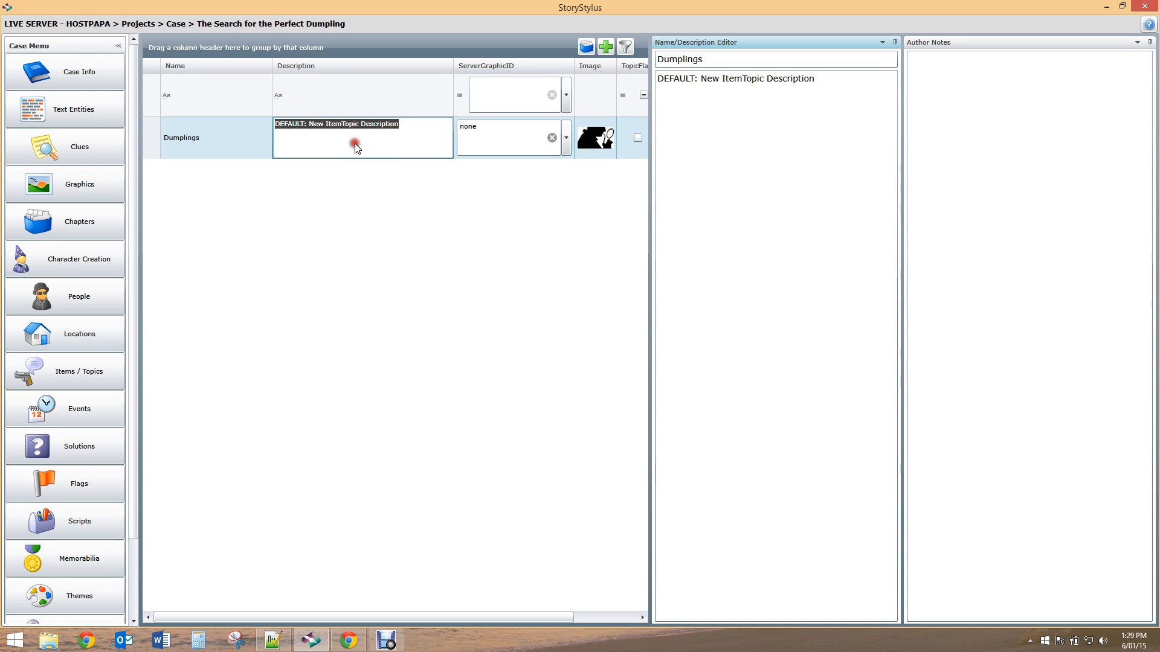
{"action": "type", "text": "Dump"}
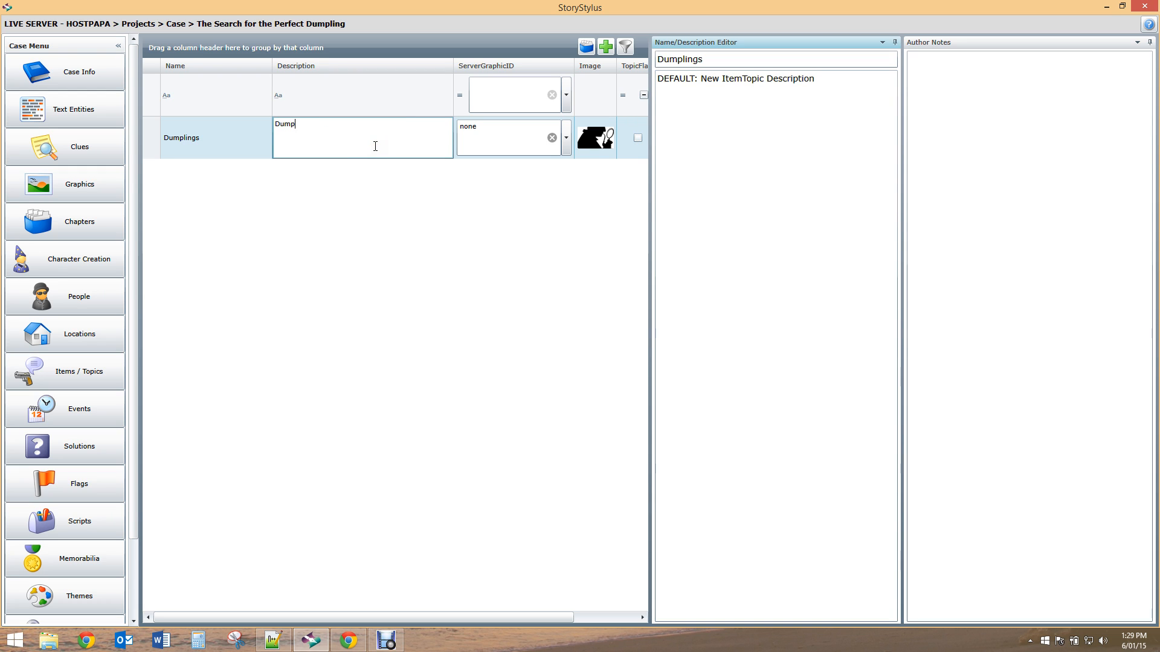
{"action": "type", "text": "lings, deci"}
{"action": "type", "text": "cou"}
{"action": "type", "text": "s dumplings!"}
Assign the "dumpling item" graphic to the Dumplings entry
{"action": "left_click", "coordinate": [566, 138]}
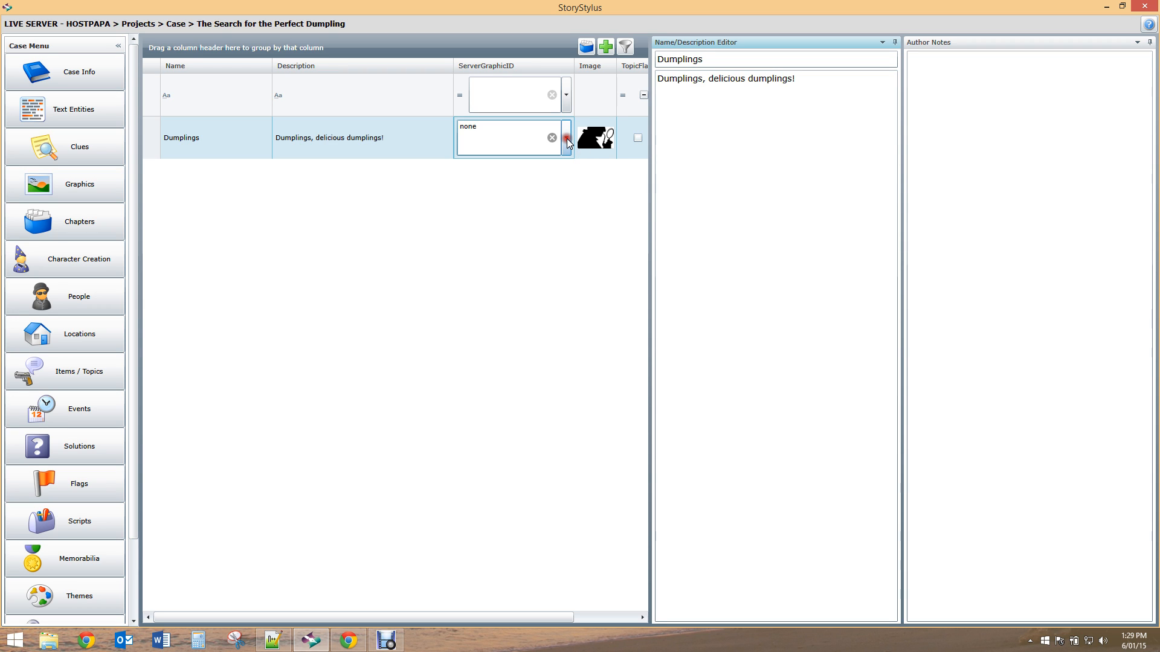
{"action": "left_click", "coordinate": [566, 139]}
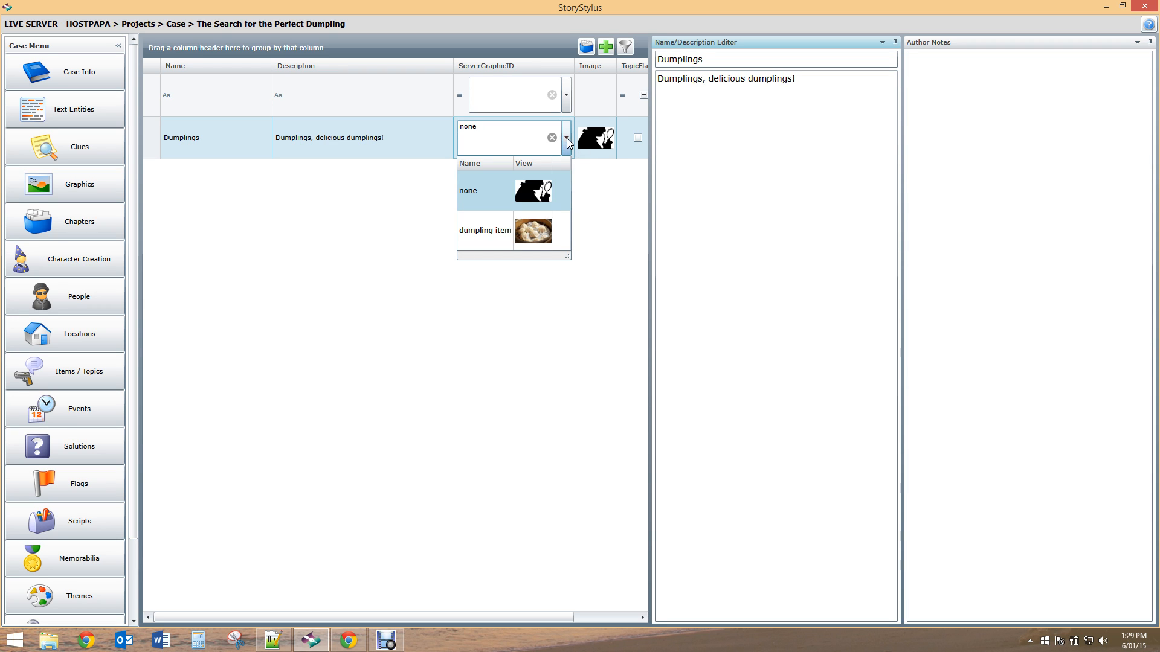
{"action": "left_click", "coordinate": [495, 229]}
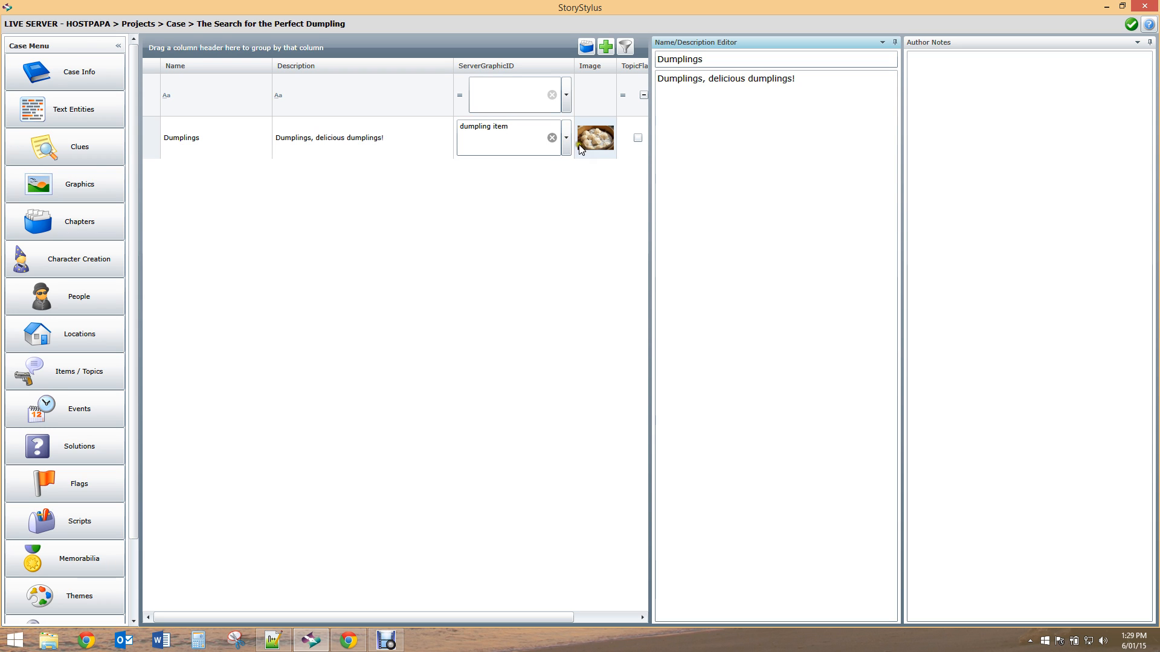
Save the Dumplings entry and widen the item grid to show its topic, state and location columns
{"action": "left_click", "coordinate": [607, 168]}
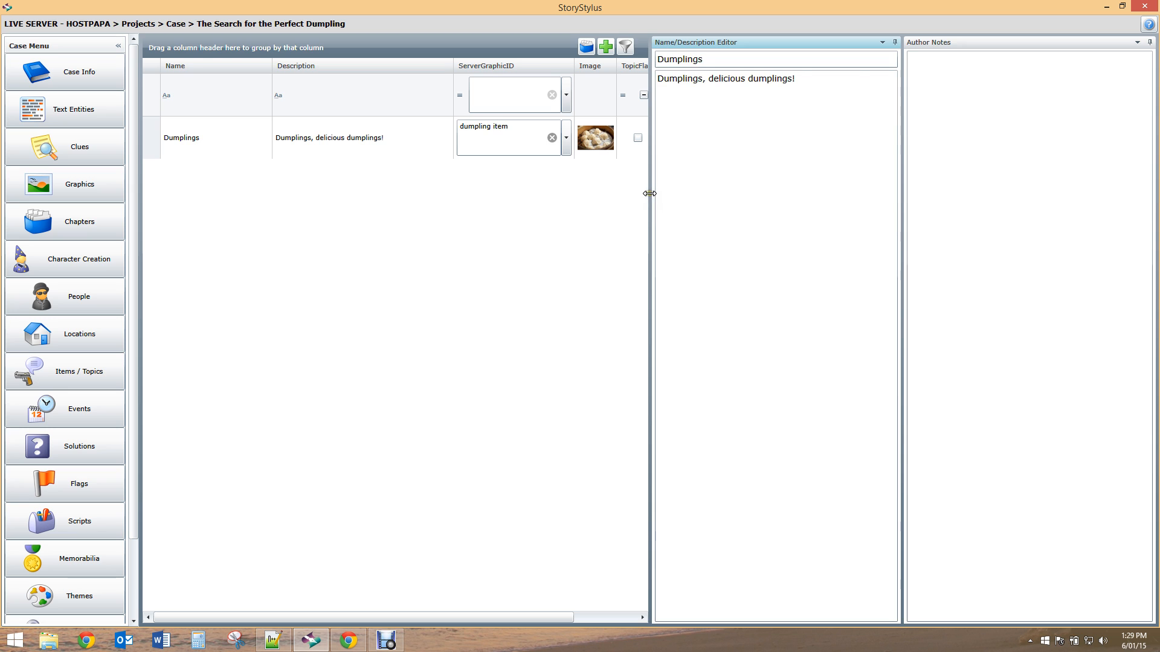
{"action": "left_click_drag", "start_coordinate": [651, 192], "coordinate": [937, 171]}
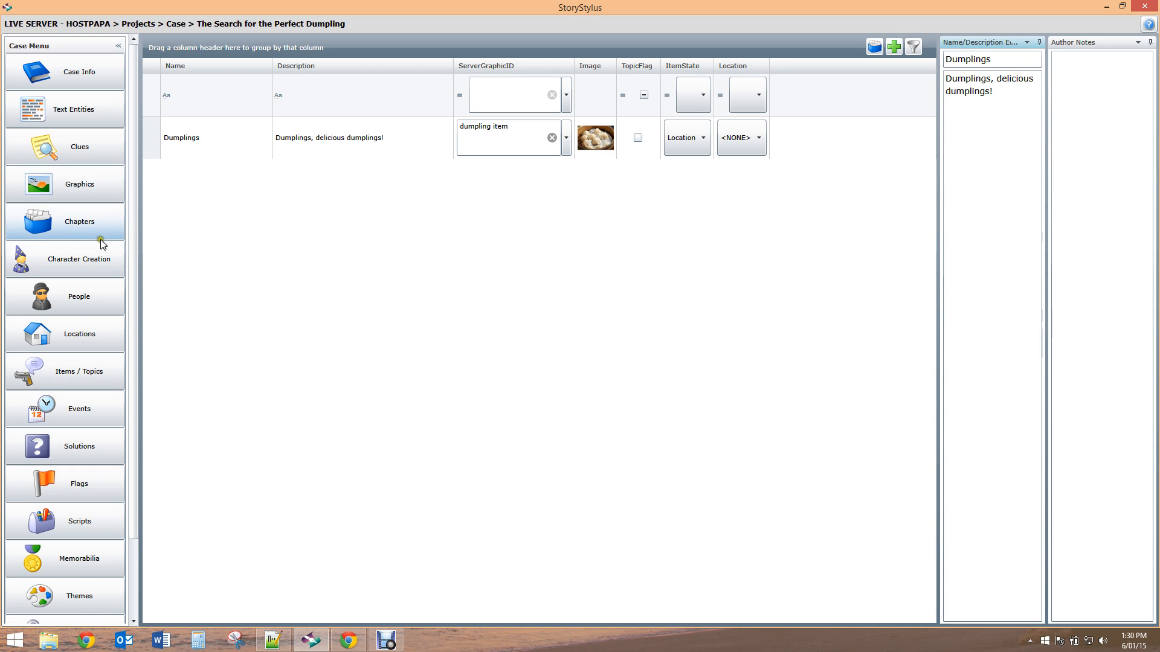
Add a new map file to the map files of the case's Locations
{"action": "left_click", "coordinate": [70, 328]}
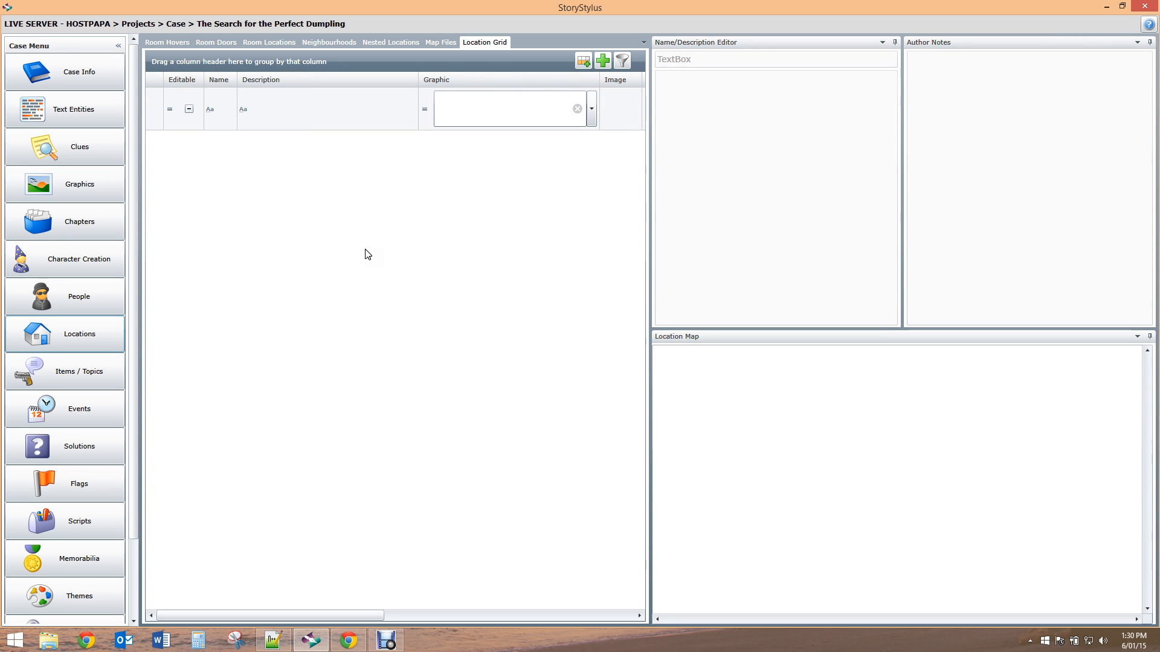
{"action": "left_click", "coordinate": [365, 249]}
{"action": "left_click", "coordinate": [440, 41]}
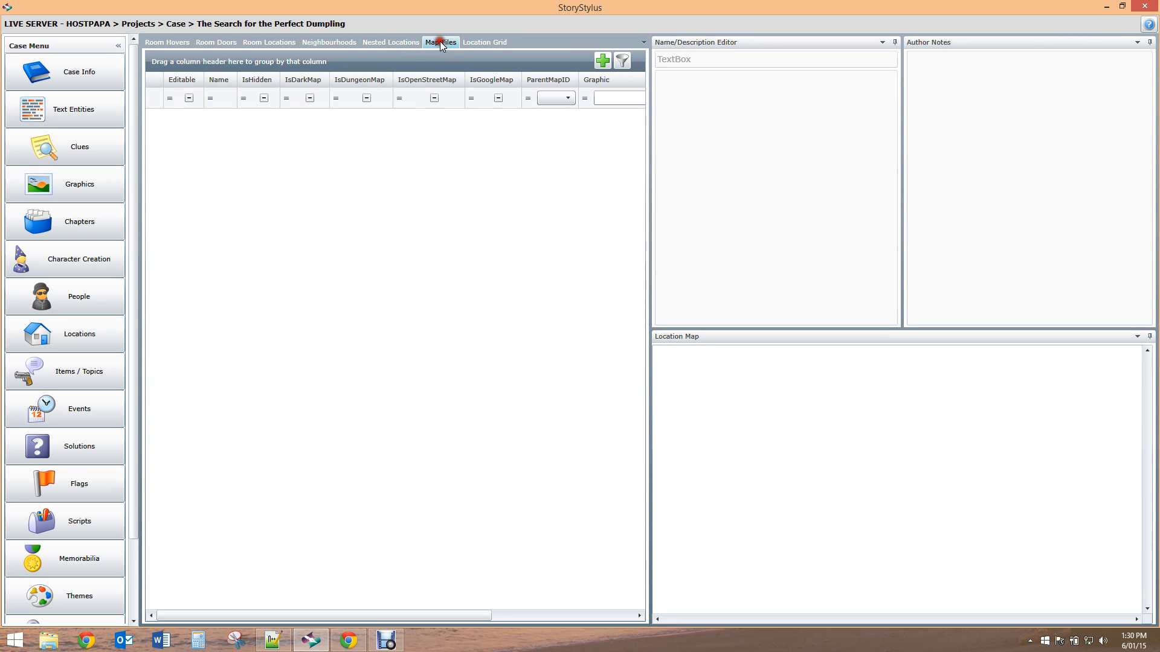
{"action": "left_click", "coordinate": [598, 63]}
Reload the Locations section by leaving and reopening it, and return to the list of map files
{"action": "left_click", "coordinate": [75, 384]}
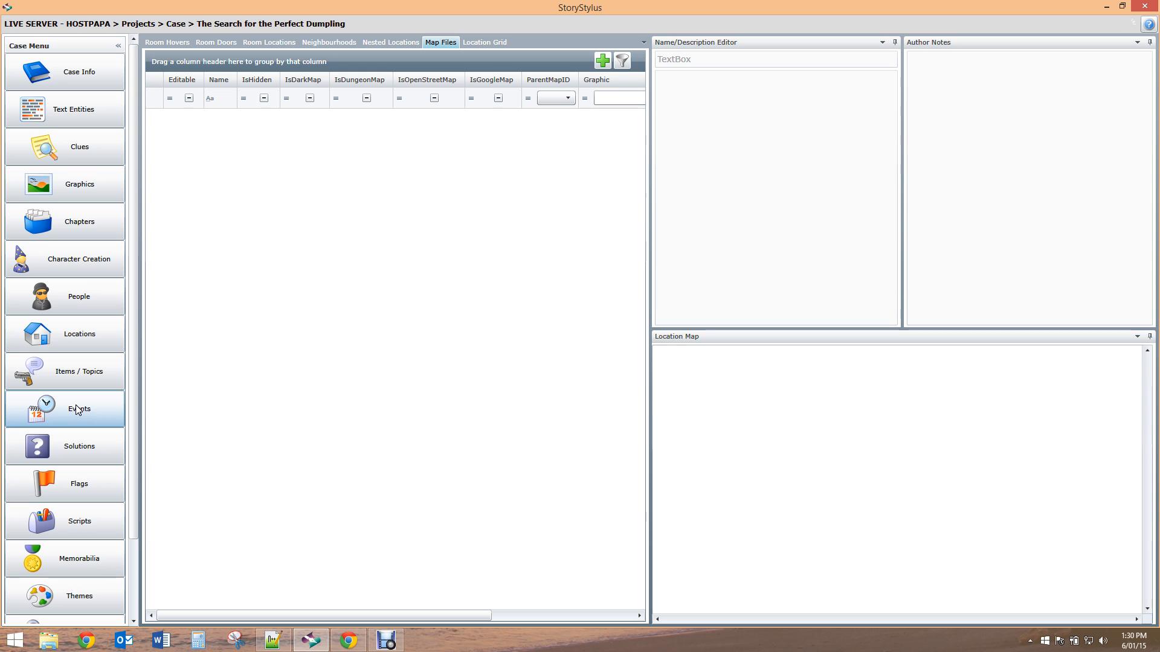
{"action": "left_click", "coordinate": [82, 371]}
{"action": "left_click", "coordinate": [85, 342]}
{"action": "left_click", "coordinate": [84, 341]}
{"action": "left_click", "coordinate": [821, 182]}
{"action": "left_click", "coordinate": [91, 334]}
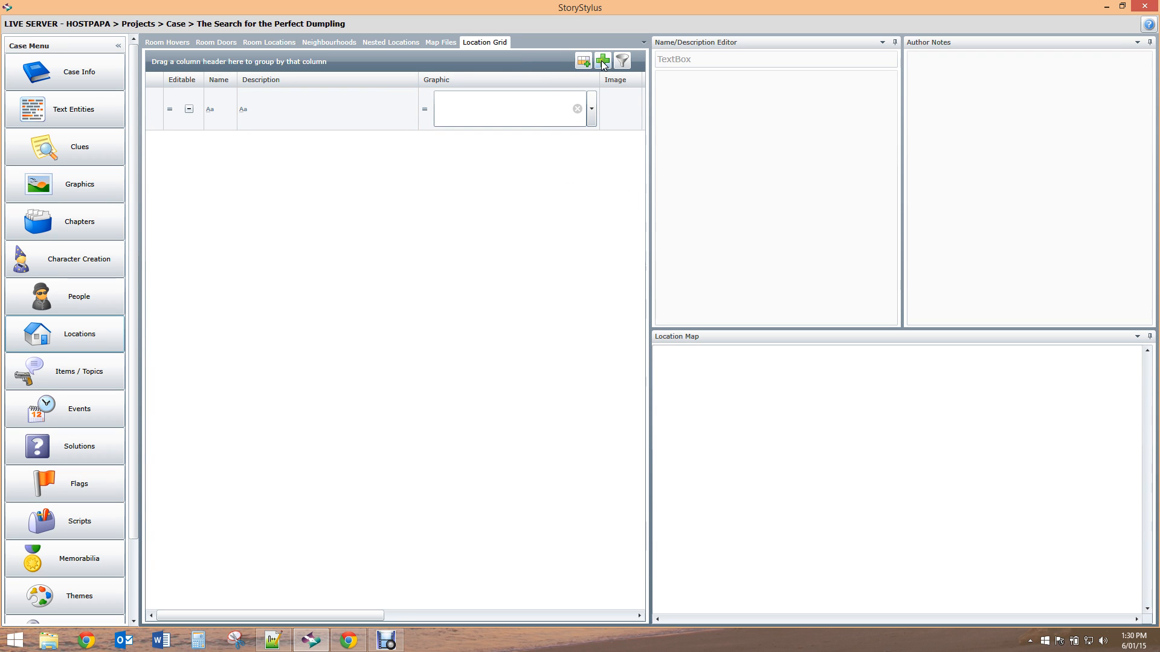
{"action": "left_click", "coordinate": [443, 44]}
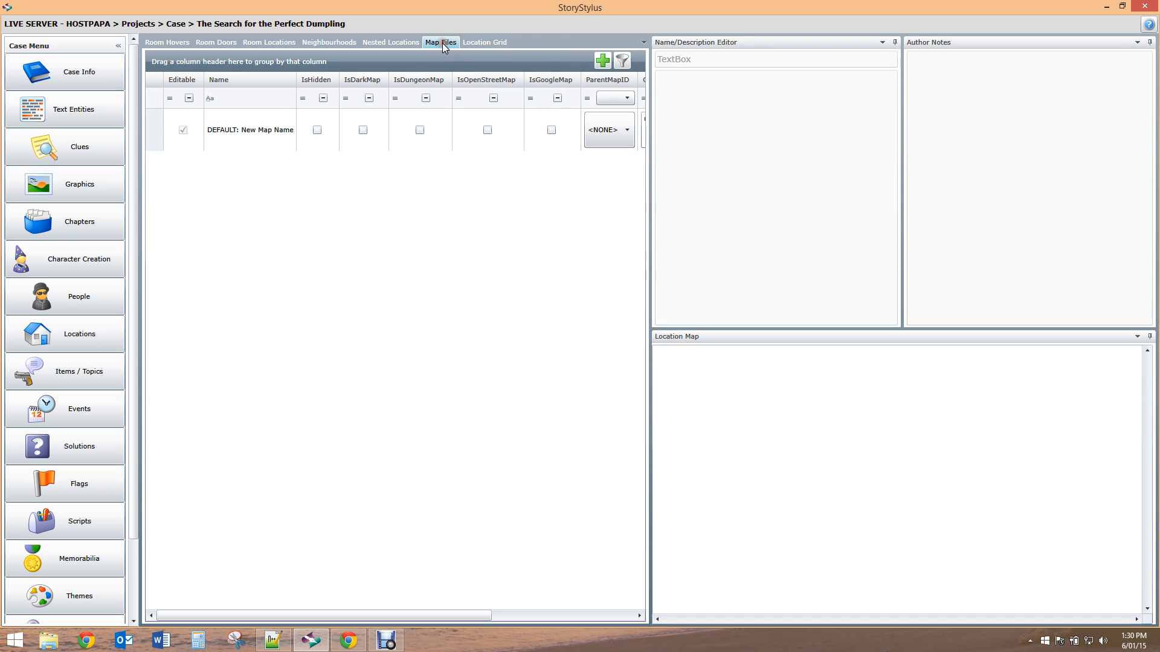
Rename the new map file "Vancouver"
{"action": "left_click", "coordinate": [248, 138]}
{"action": "left_click", "coordinate": [246, 136]}
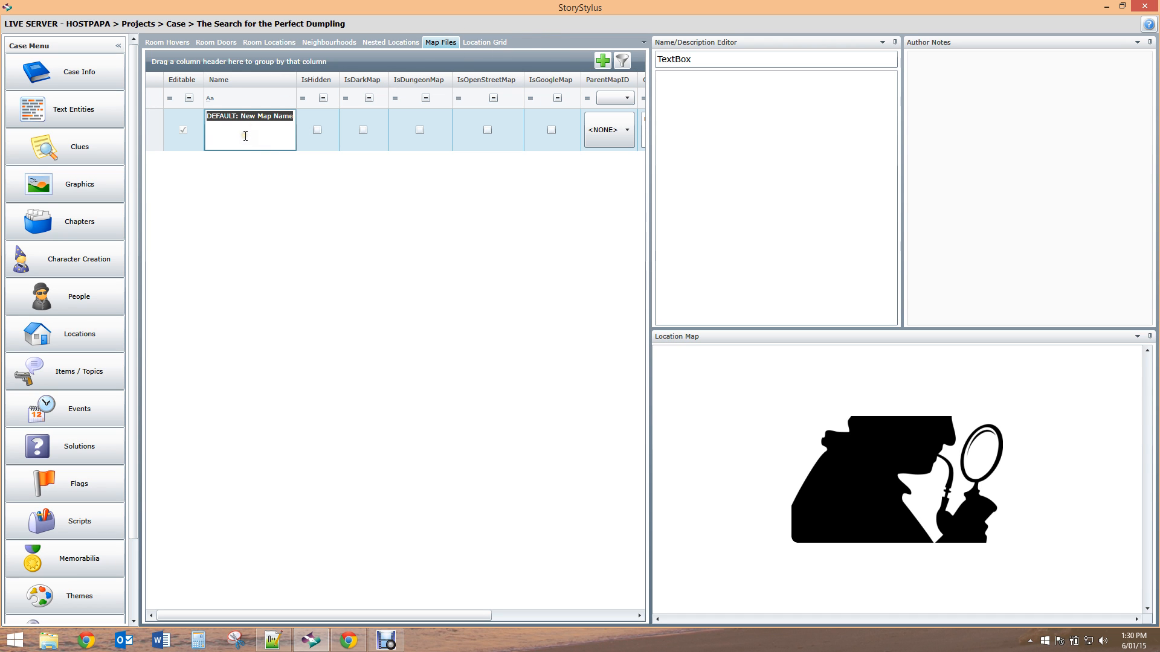
{"action": "type", "text": "Vancouver"}
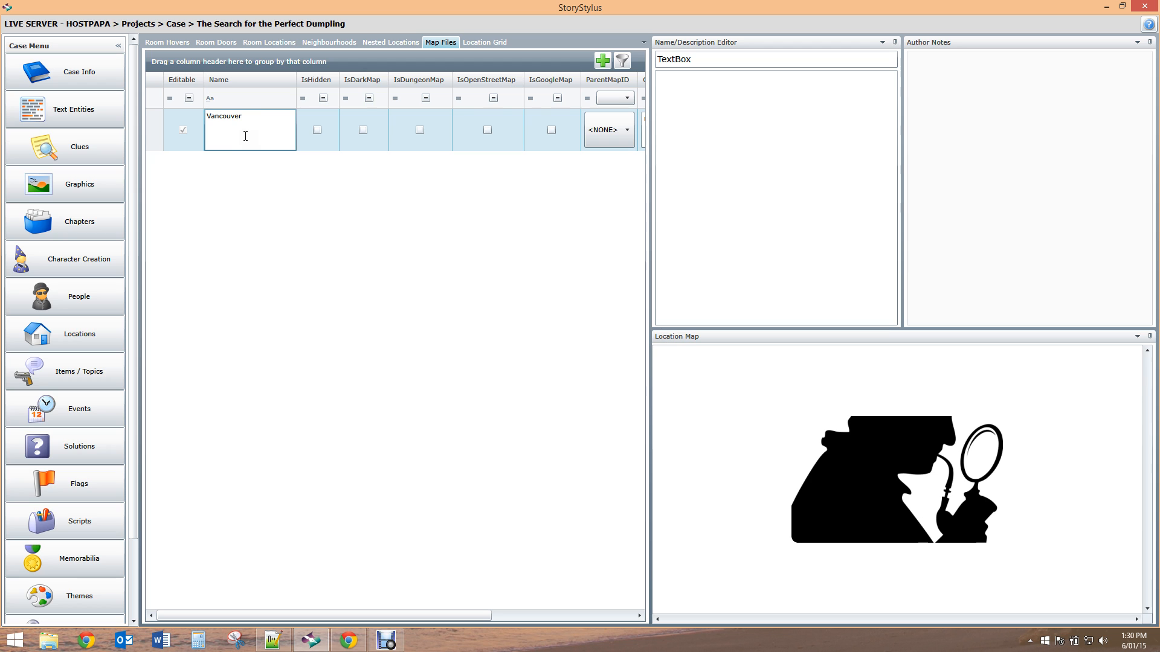
{"action": "left_click", "coordinate": [347, 211]}
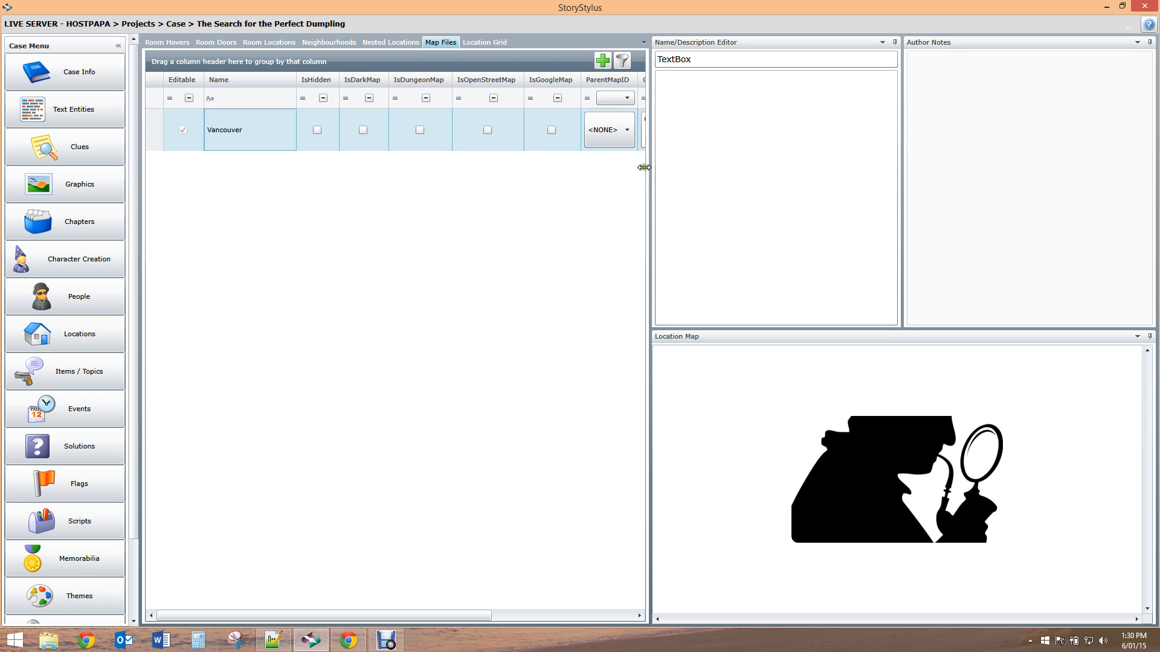
Assign the "vancouver map" graphic to the Vancouver map file
{"action": "left_click_drag", "start_coordinate": [651, 169], "coordinate": [839, 148]}
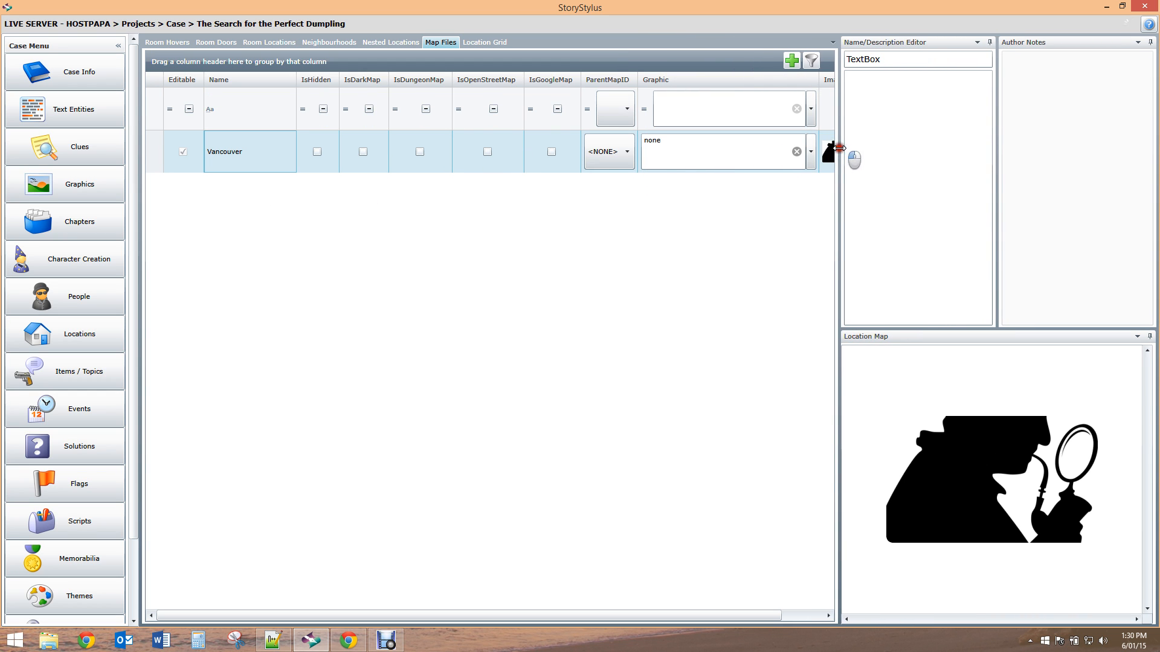
{"action": "left_click", "coordinate": [808, 155]}
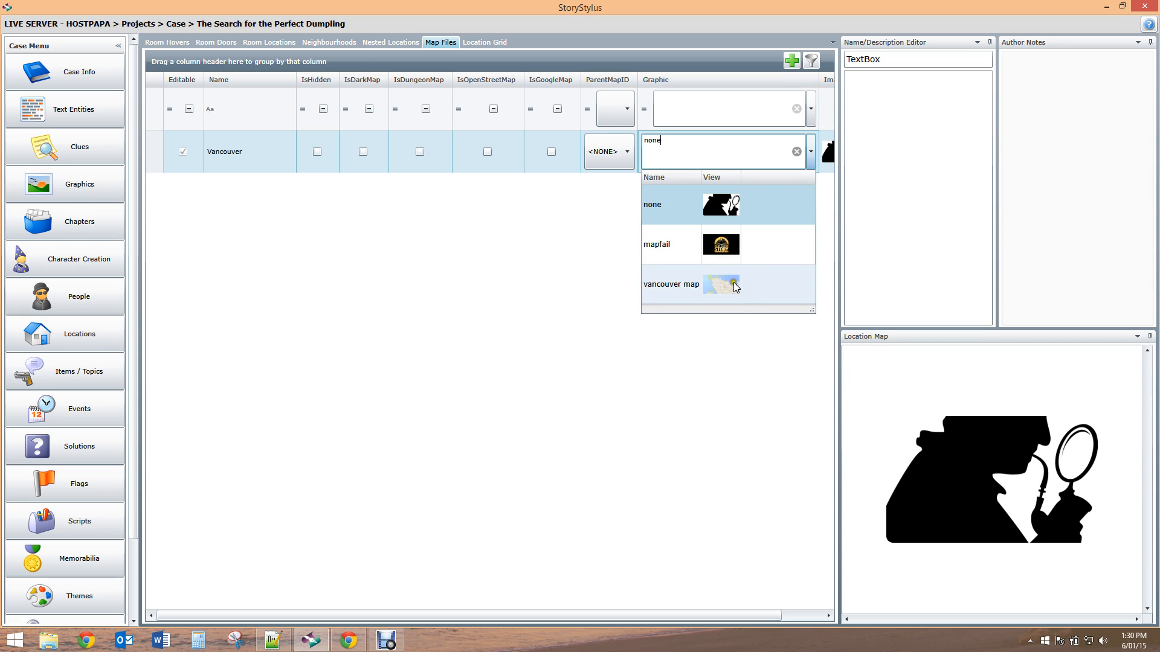
{"action": "left_click", "coordinate": [735, 286]}
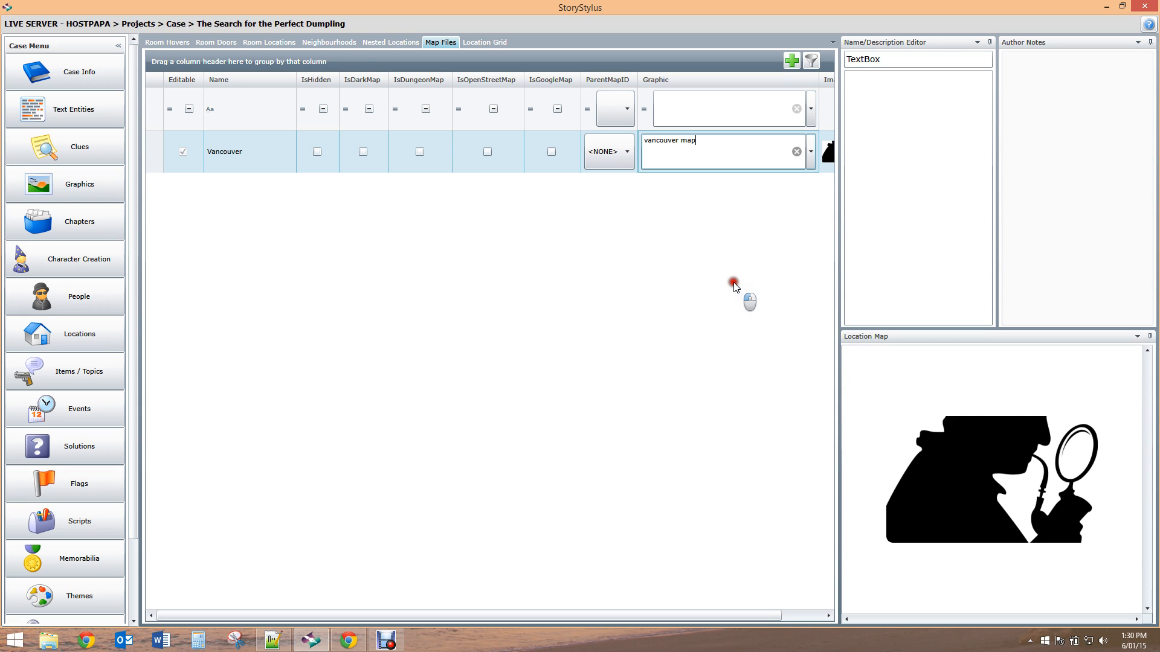
{"action": "left_click", "coordinate": [590, 218]}
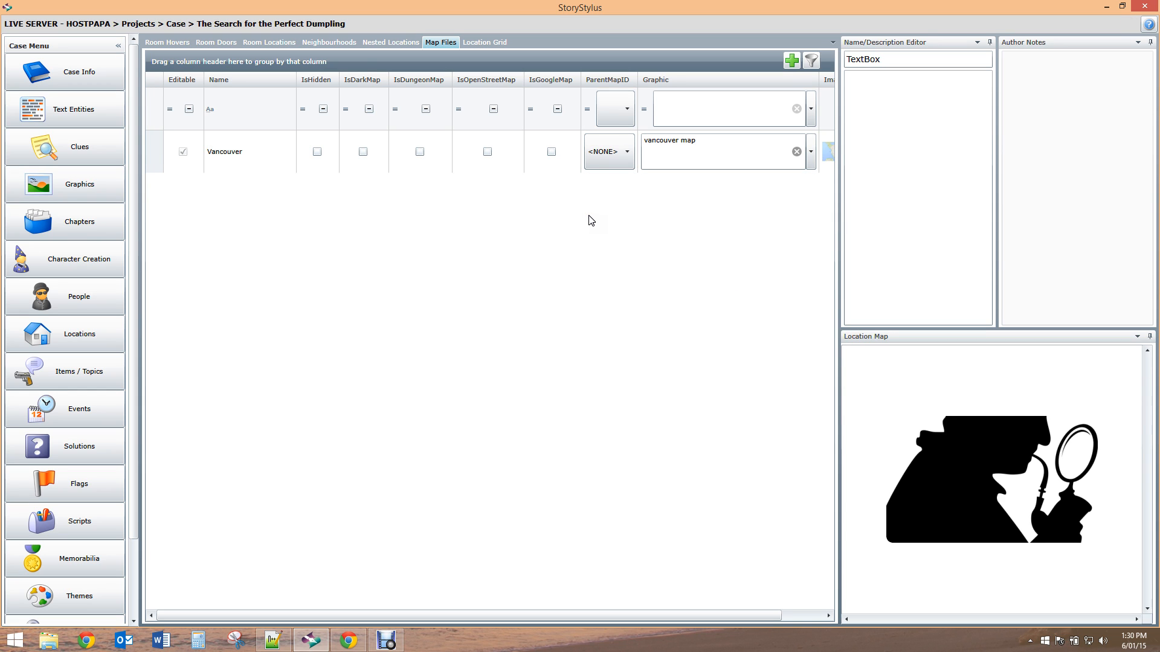
Preview the Vancouver map in an enlarged location map area, and restore a wide map file list
{"action": "left_click", "coordinate": [478, 141]}
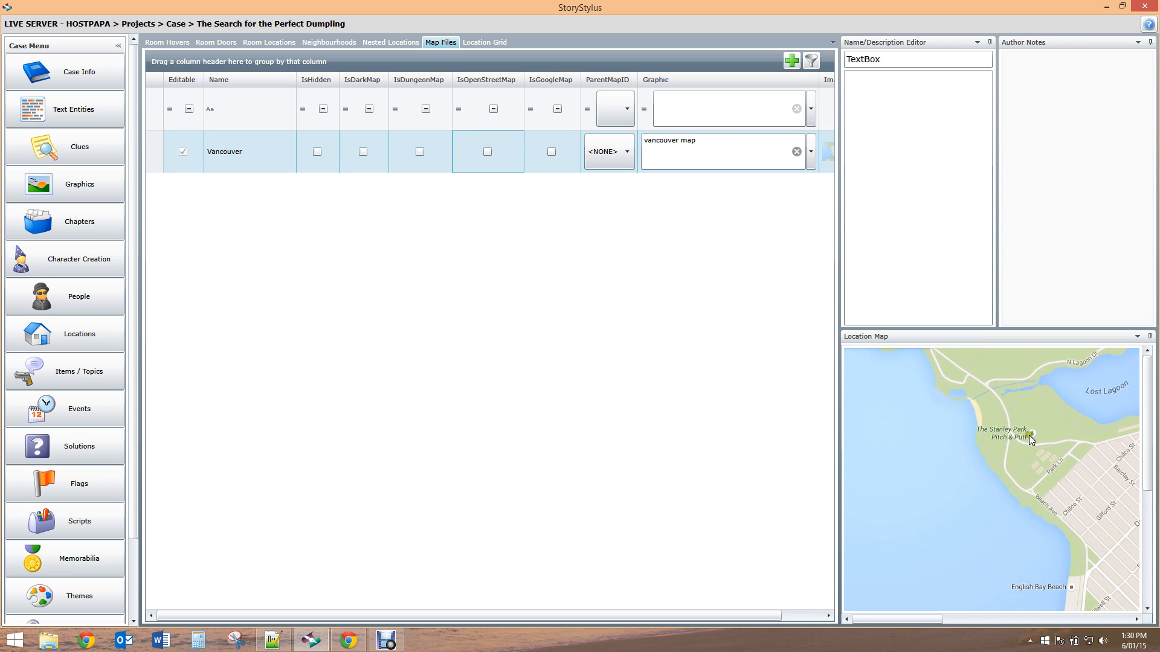
{"action": "left_click_drag", "start_coordinate": [840, 312], "coordinate": [310, 296]}
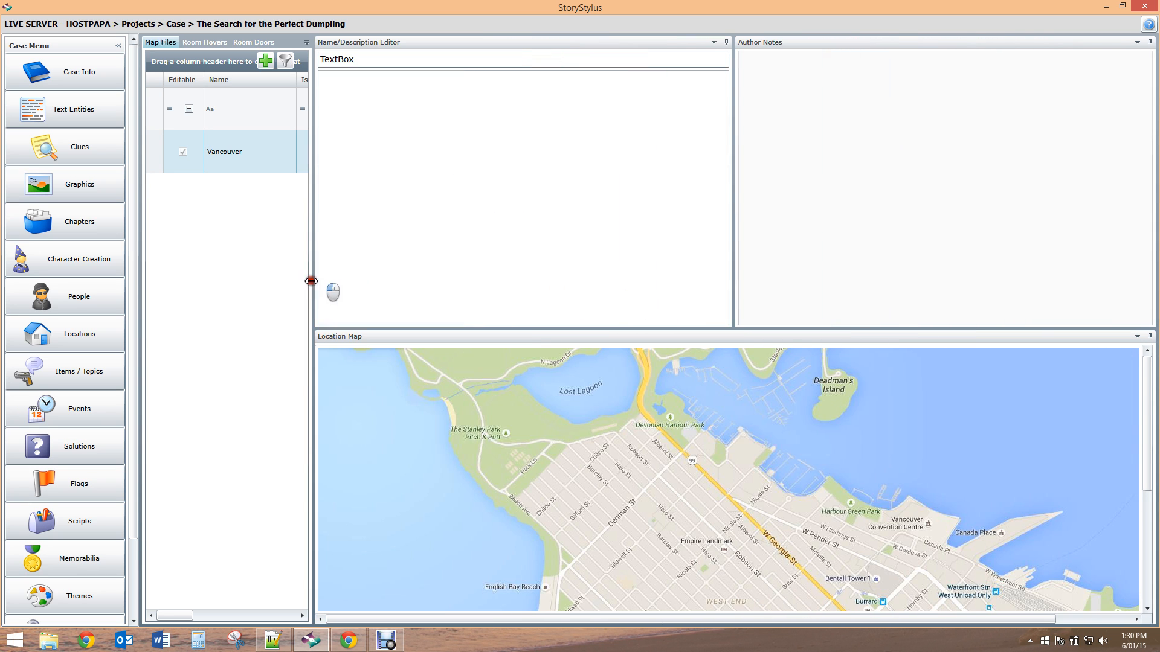
{"action": "left_click_drag", "start_coordinate": [548, 329], "coordinate": [572, 122]}
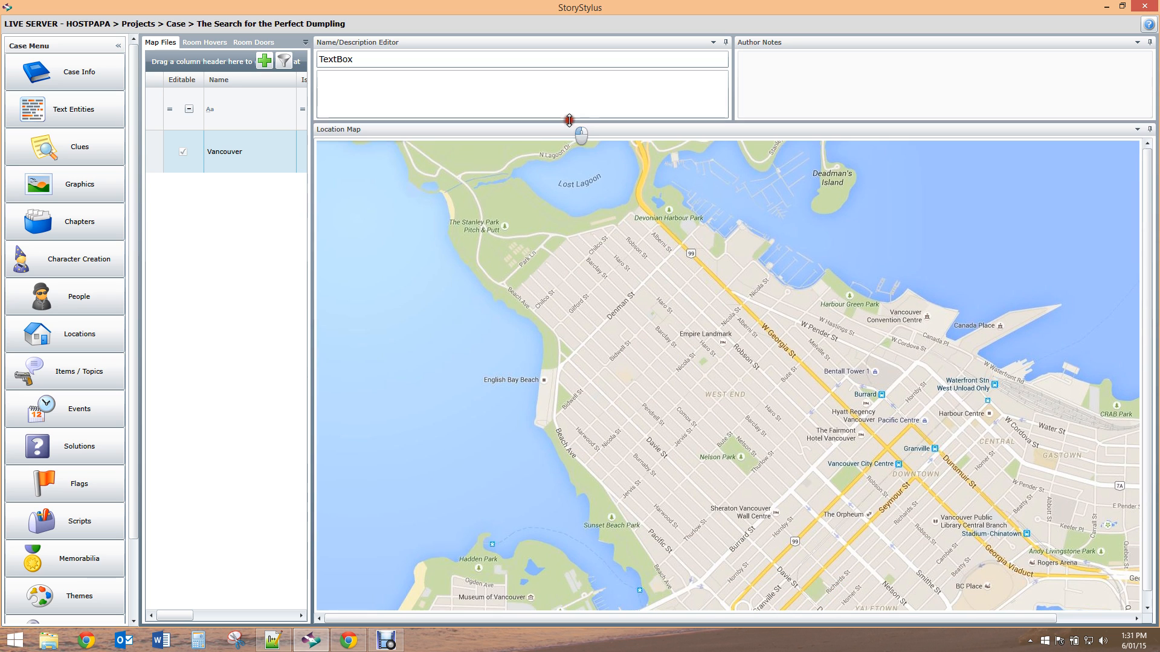
{"action": "left_click_drag", "start_coordinate": [312, 254], "coordinate": [804, 197]}
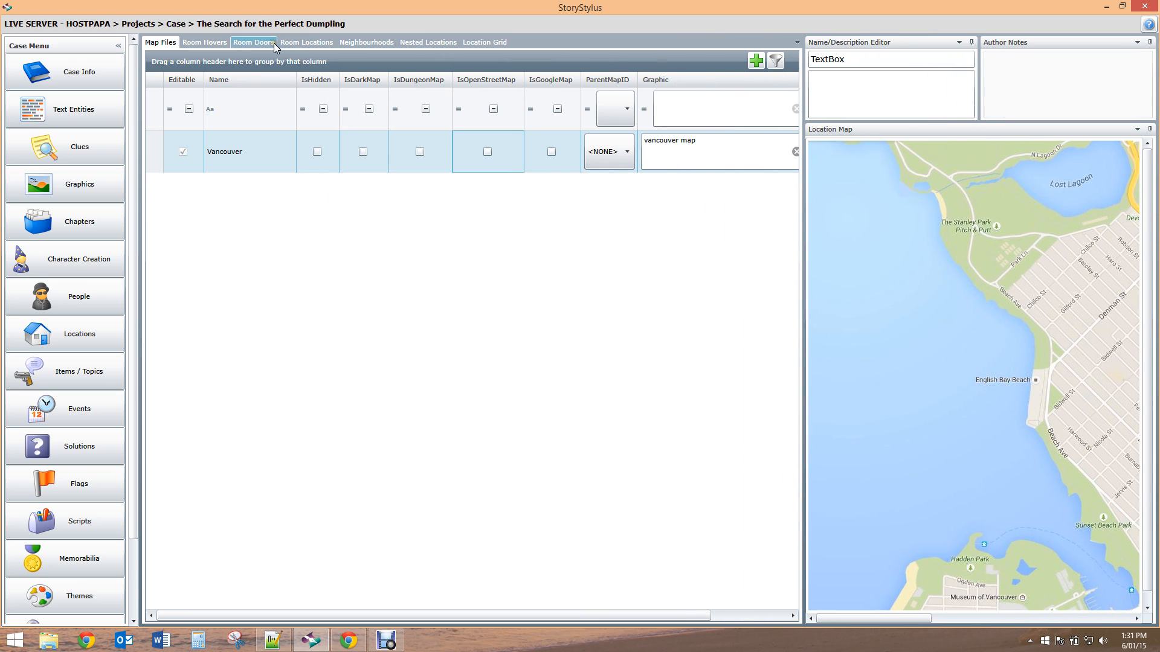
Add a new location to the location grid and name it "Legendary Noodle"
{"action": "left_click", "coordinate": [481, 45]}
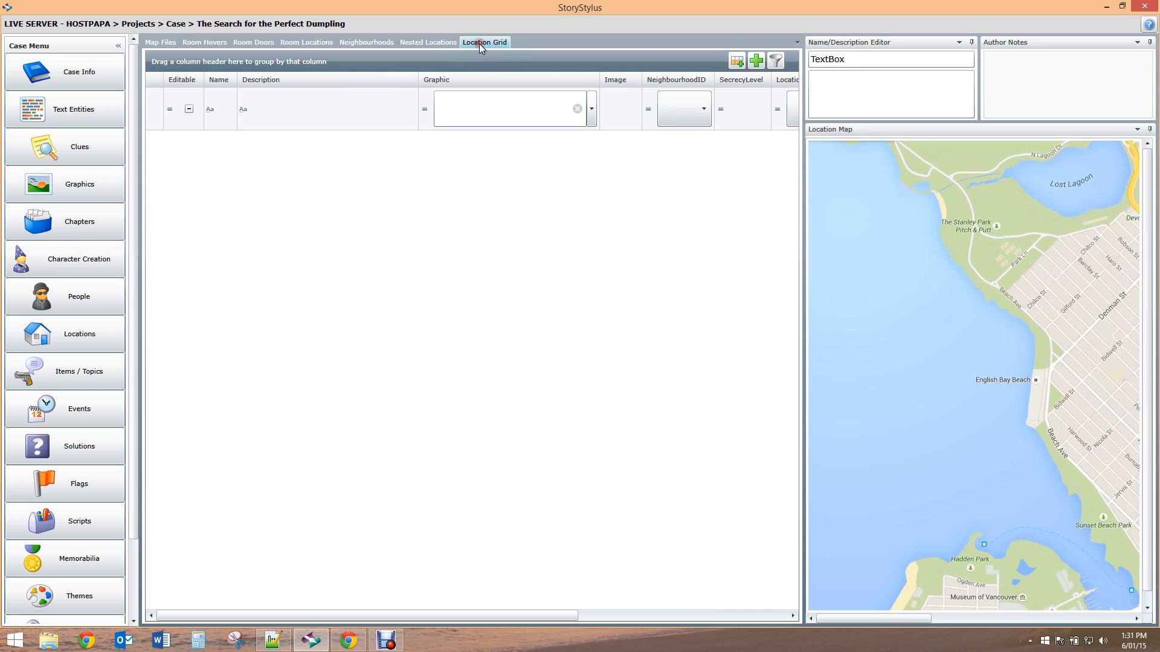
{"action": "left_click", "coordinate": [755, 61]}
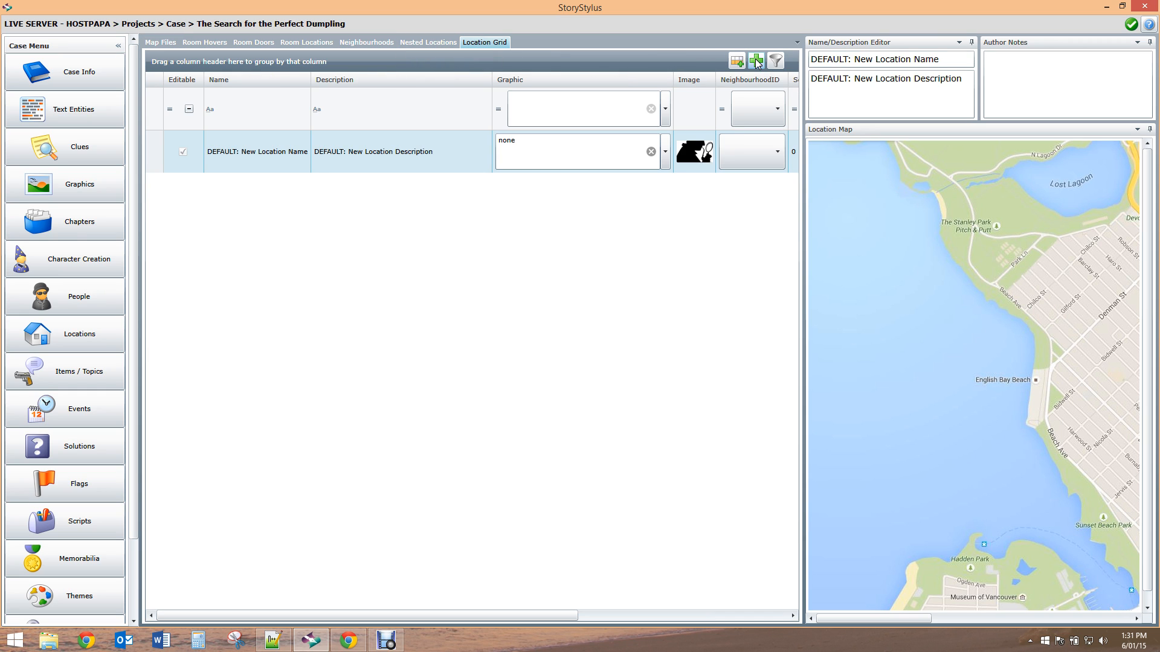
{"action": "left_click", "coordinate": [269, 164]}
{"action": "type", "text": "Legendary Noodle"}
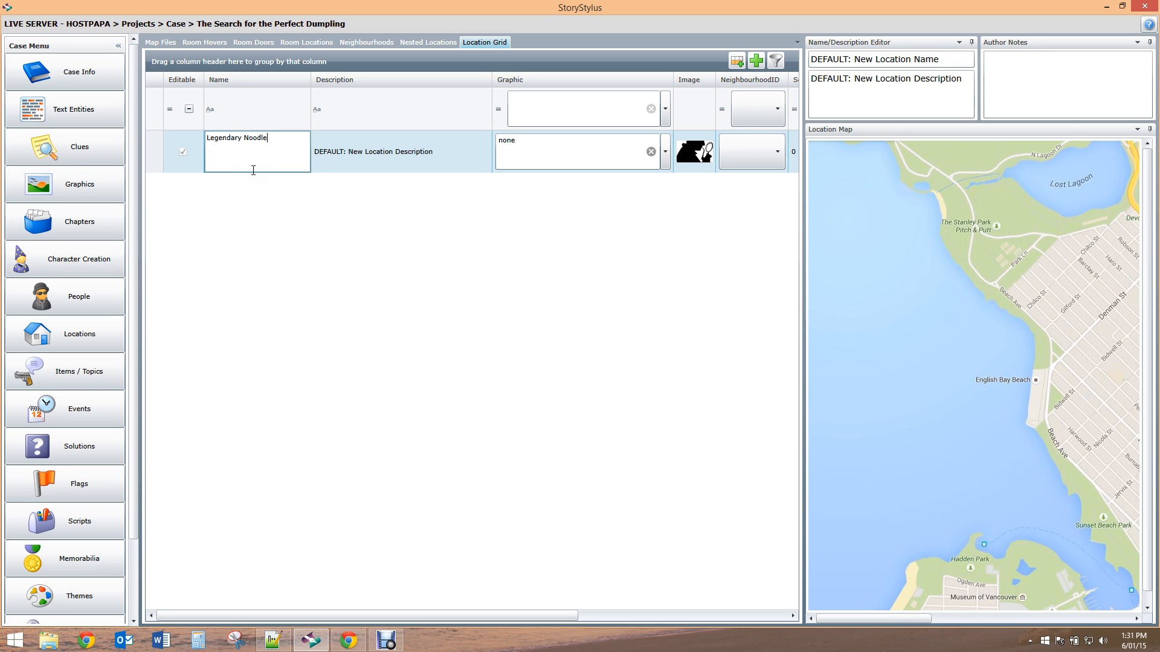
Set the Legendary Noodle location's description to "Amazing noodles, wow, oh my goodness."
{"action": "left_click", "coordinate": [342, 165]}
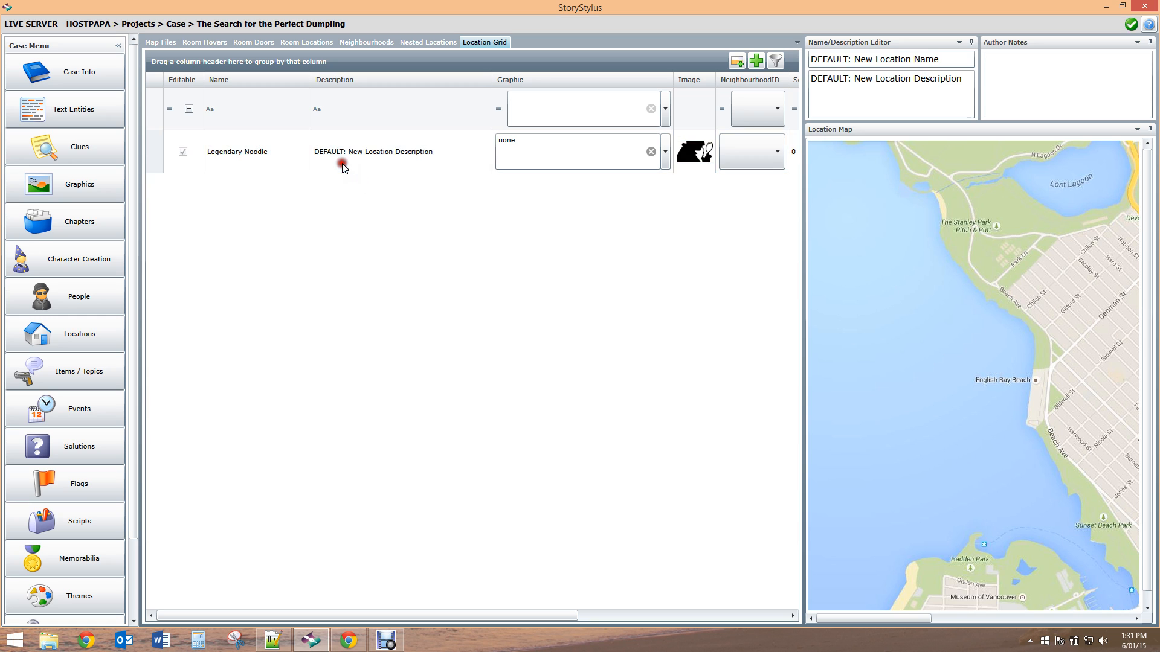
{"action": "left_click", "coordinate": [342, 165]}
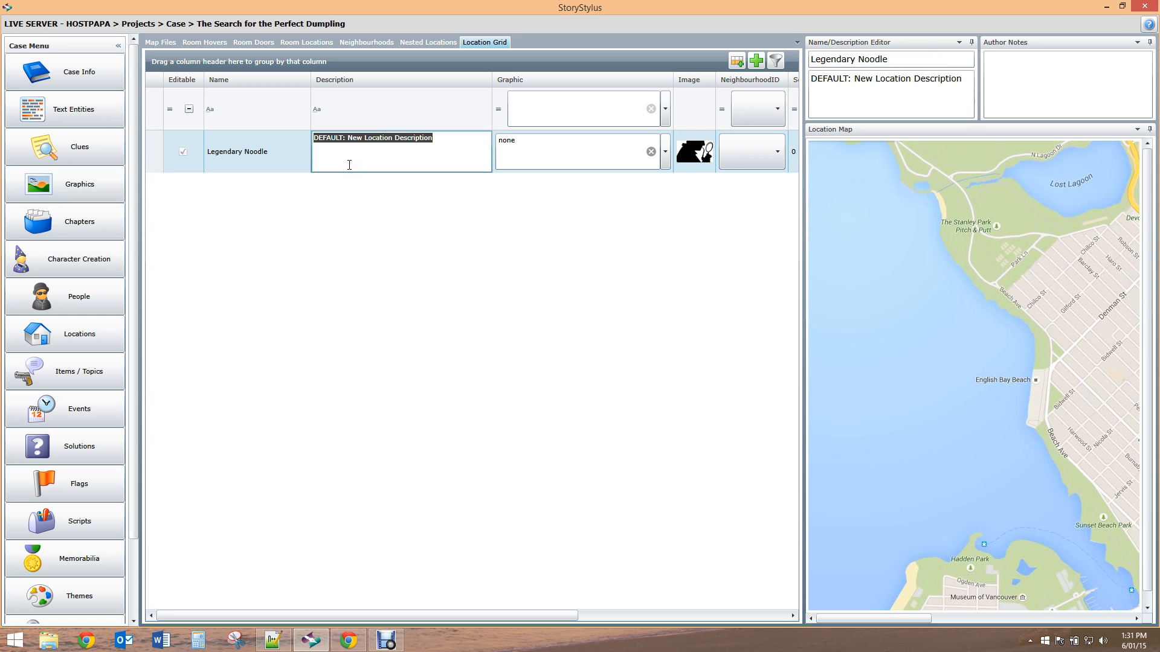
{"action": "type", "text": "Amazing noodles, wow, oh my goodness."}
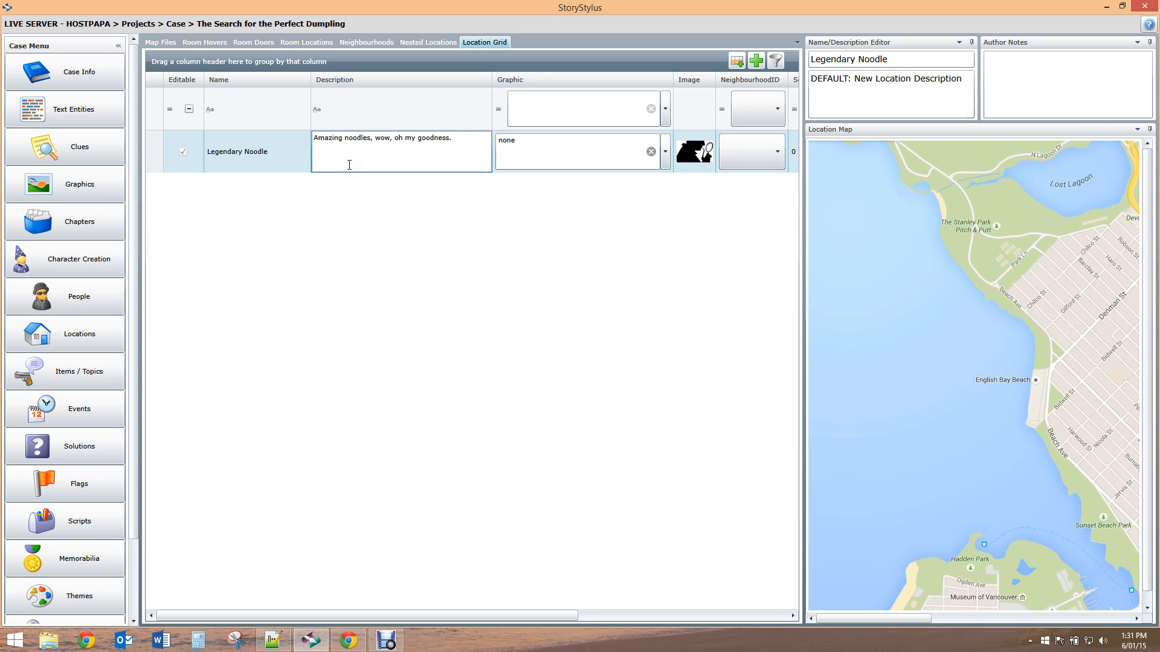
{"action": "left_click", "coordinate": [635, 202]}
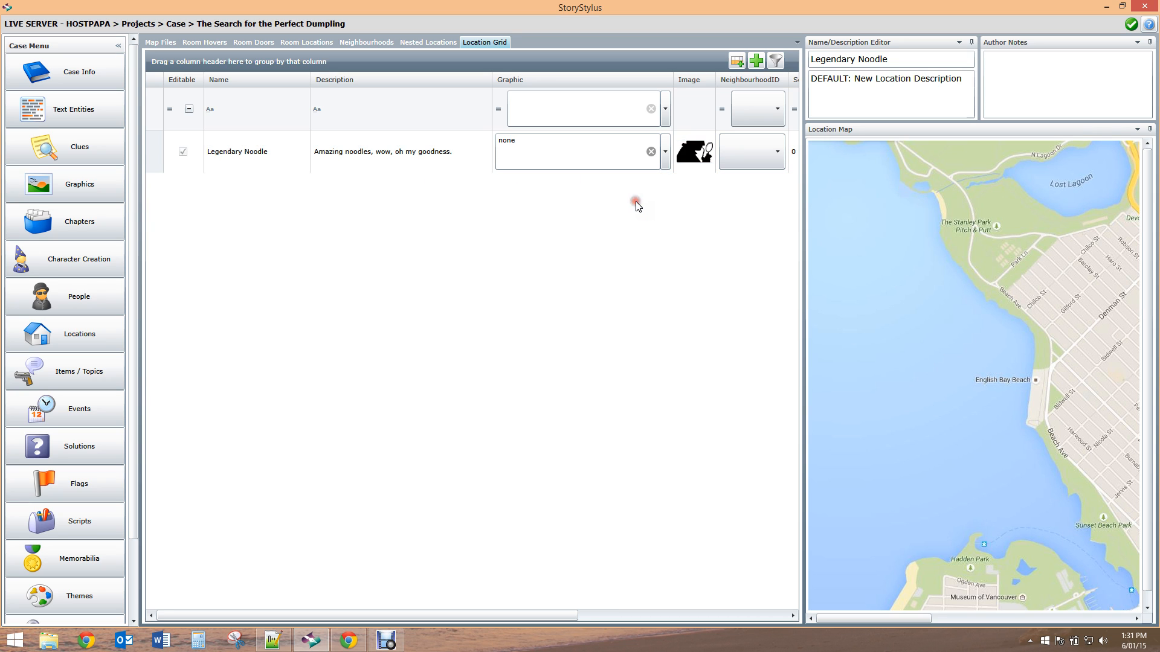
Check which graphics are available for the Legendary Noodle location
{"action": "left_click", "coordinate": [666, 154]}
{"action": "left_click", "coordinate": [666, 155]}
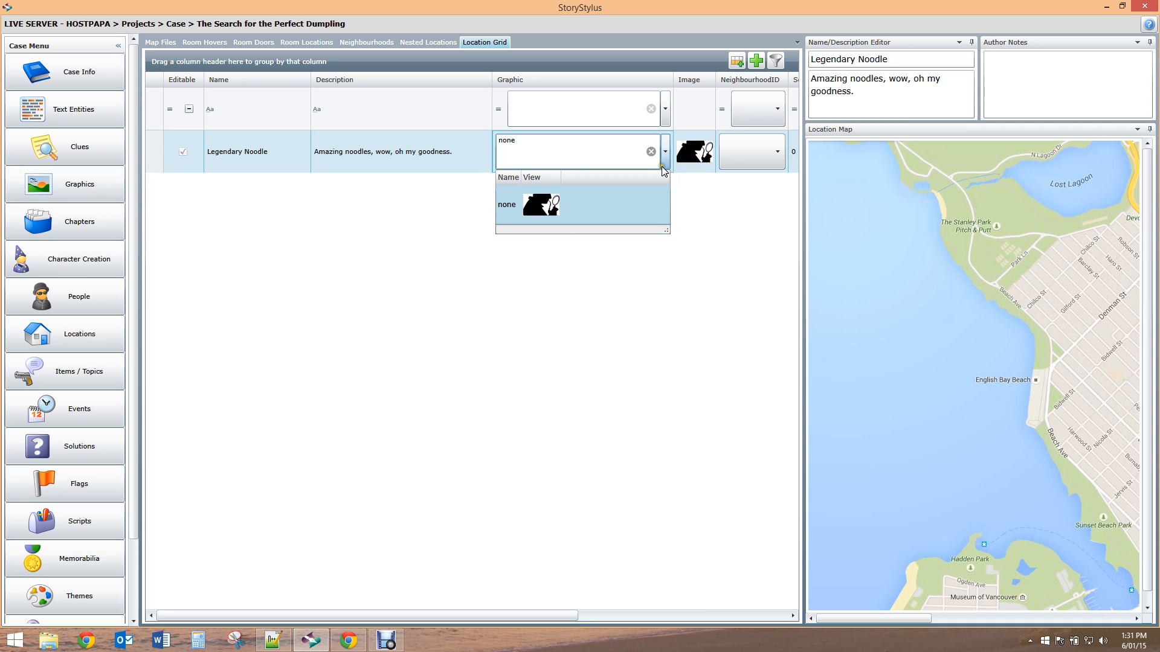
{"action": "left_click", "coordinate": [666, 151]}
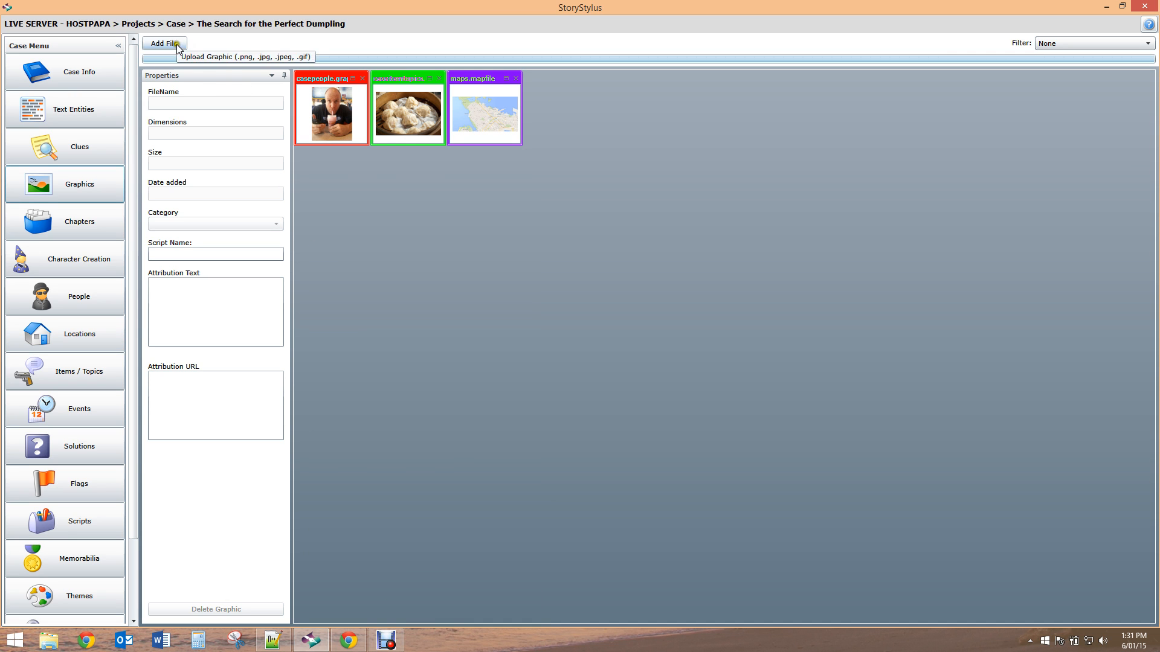
Upload the "legendary noodle" image to the case graphics and set its category to Locations
{"action": "left_click", "coordinate": [180, 44]}
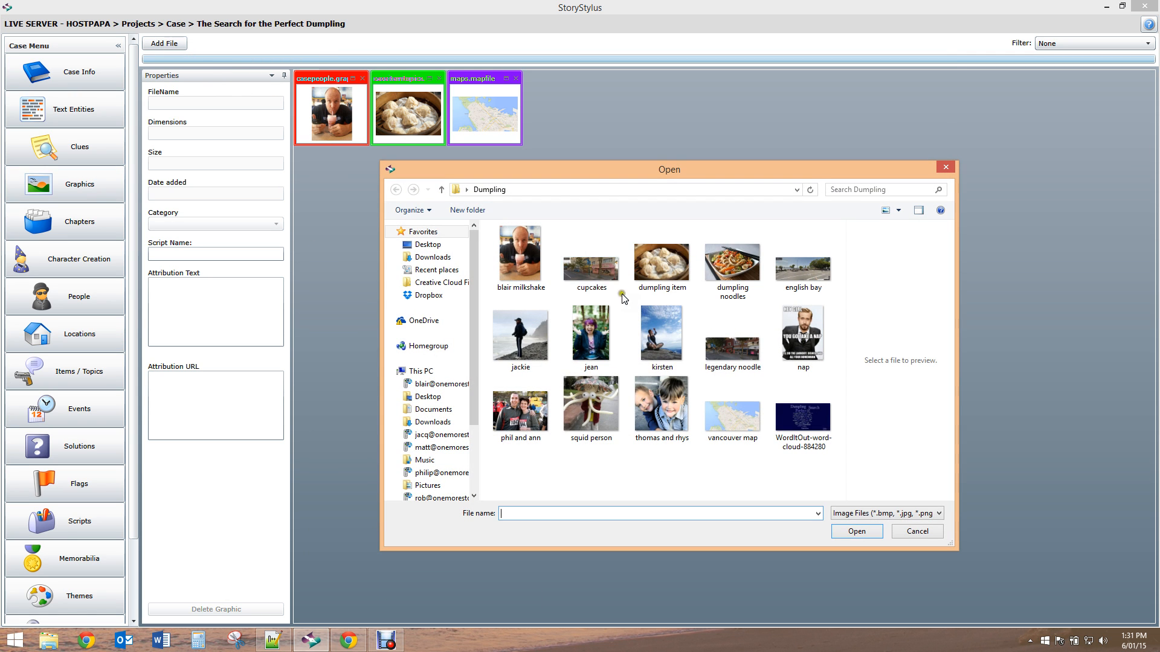
{"action": "double_click", "coordinate": [721, 362]}
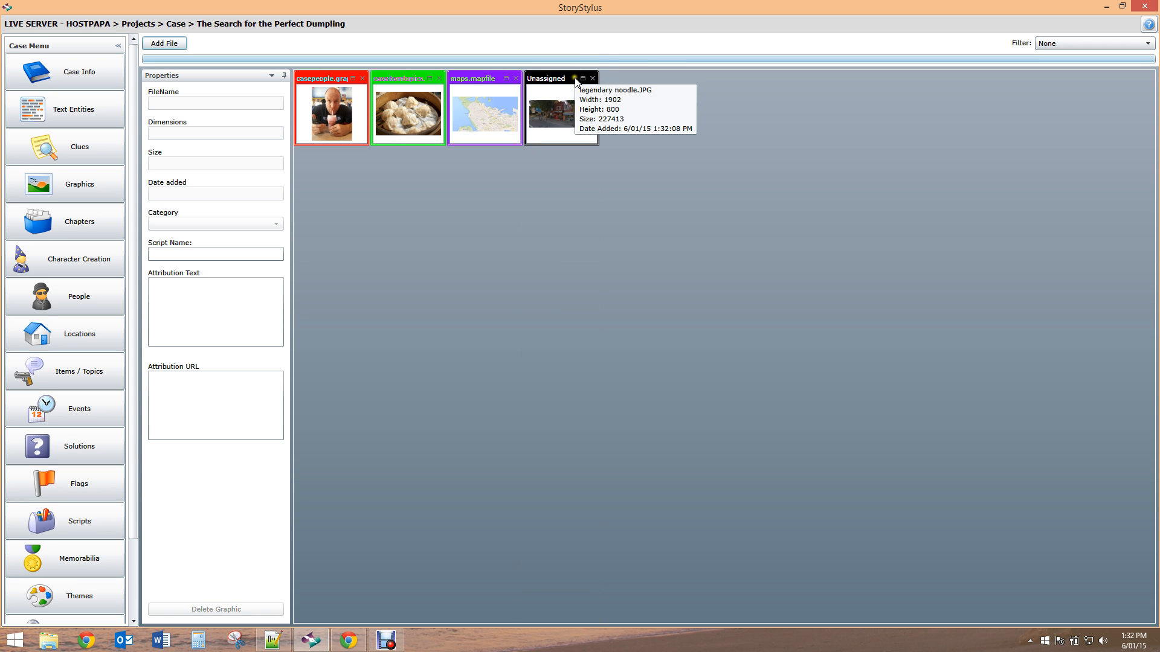
{"action": "left_click", "coordinate": [583, 79]}
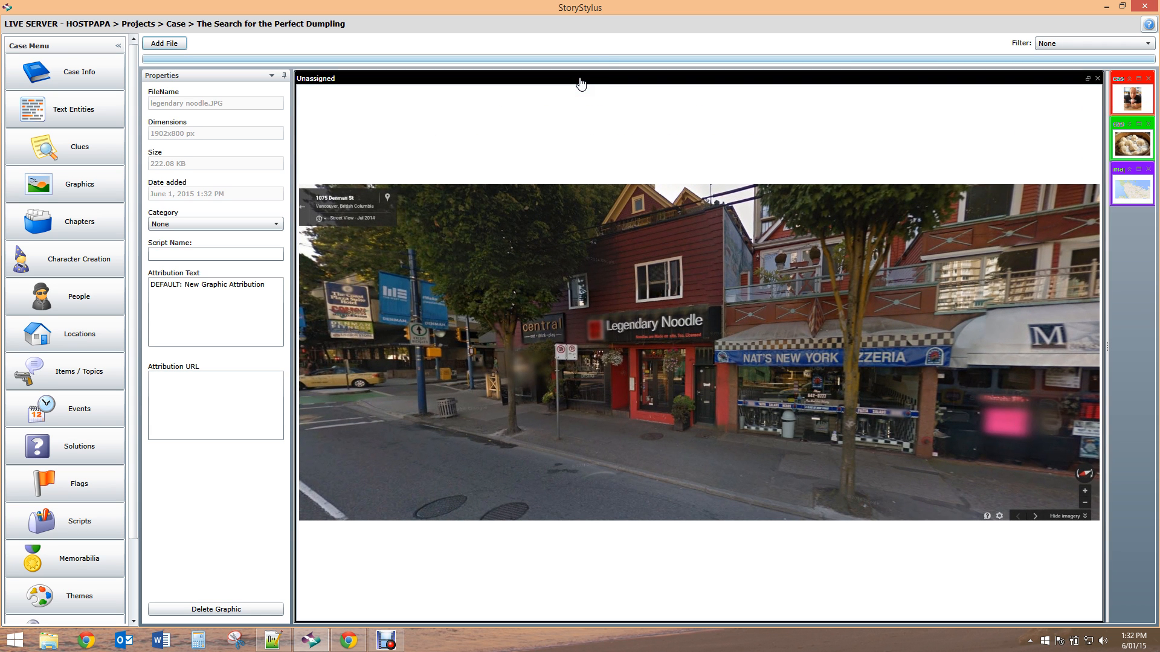
{"action": "left_click", "coordinate": [243, 224]}
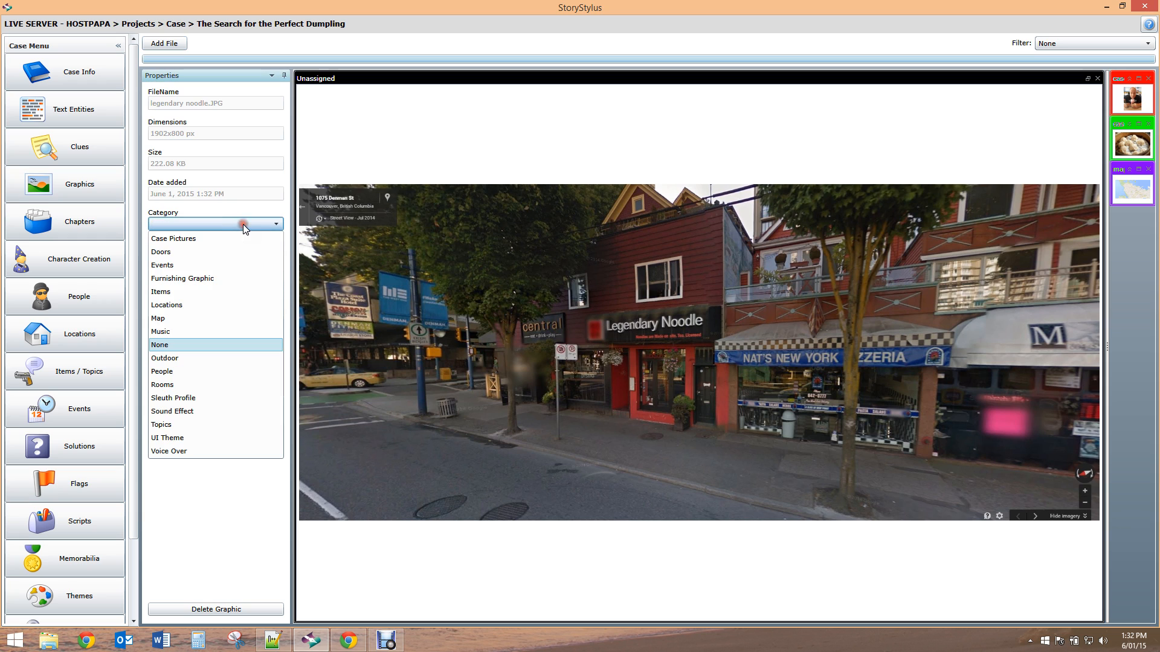
{"action": "left_click", "coordinate": [248, 305]}
{"action": "left_click", "coordinate": [252, 314]}
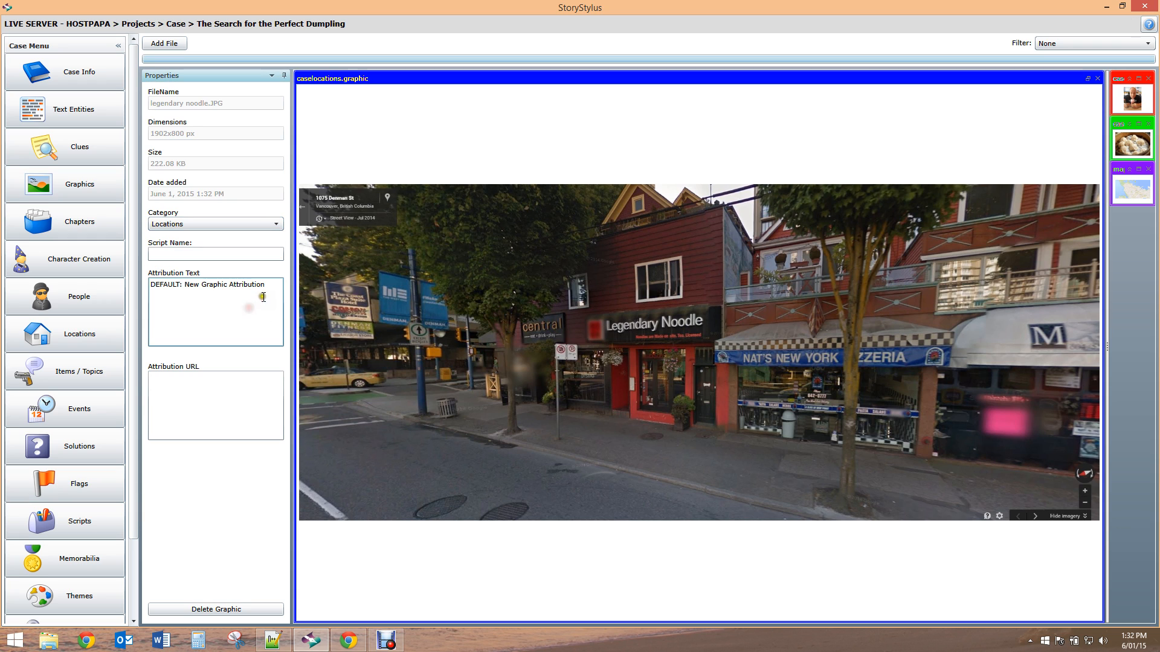
Replace the legendary noodle graphic's default attribution text with "Google Street View"
{"action": "left_click", "coordinate": [270, 292]}
{"action": "left_click_drag", "start_coordinate": [270, 291], "coordinate": [152, 289]}
{"action": "key", "text": "BackSpace"}
{"action": "left_click", "coordinate": [185, 402]}
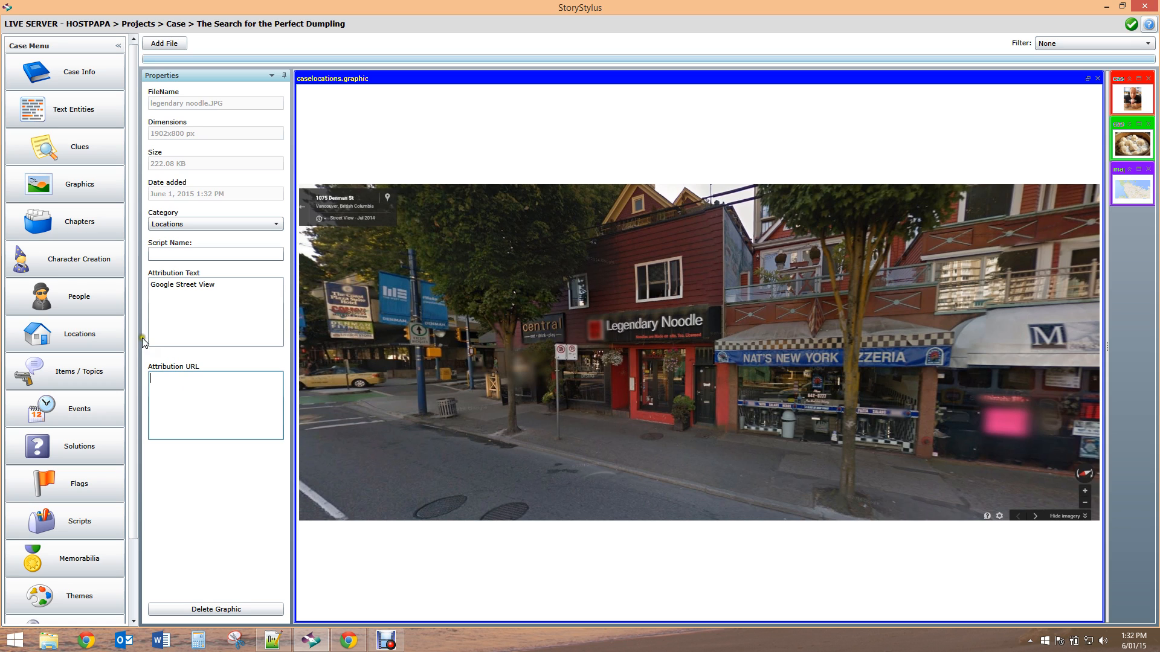
Assign the "legendary noodle" graphic to the Legendary Noodle location
{"action": "left_click", "coordinate": [78, 333]}
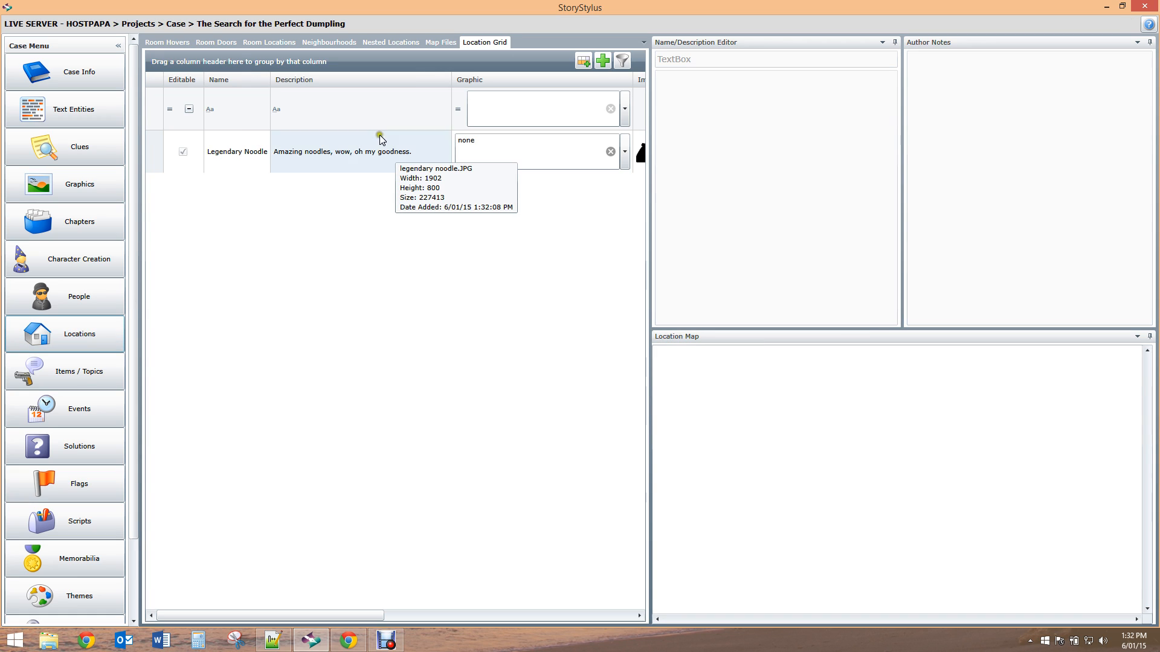
{"action": "left_click", "coordinate": [249, 145]}
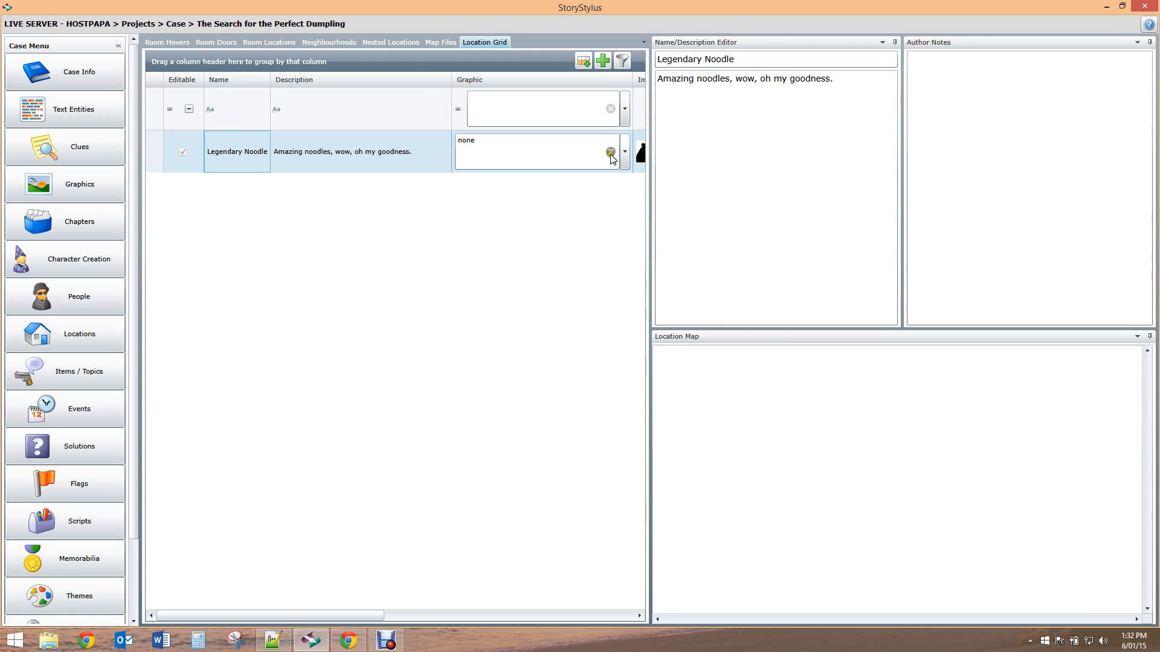
{"action": "left_click", "coordinate": [625, 152]}
{"action": "left_click", "coordinate": [624, 152]}
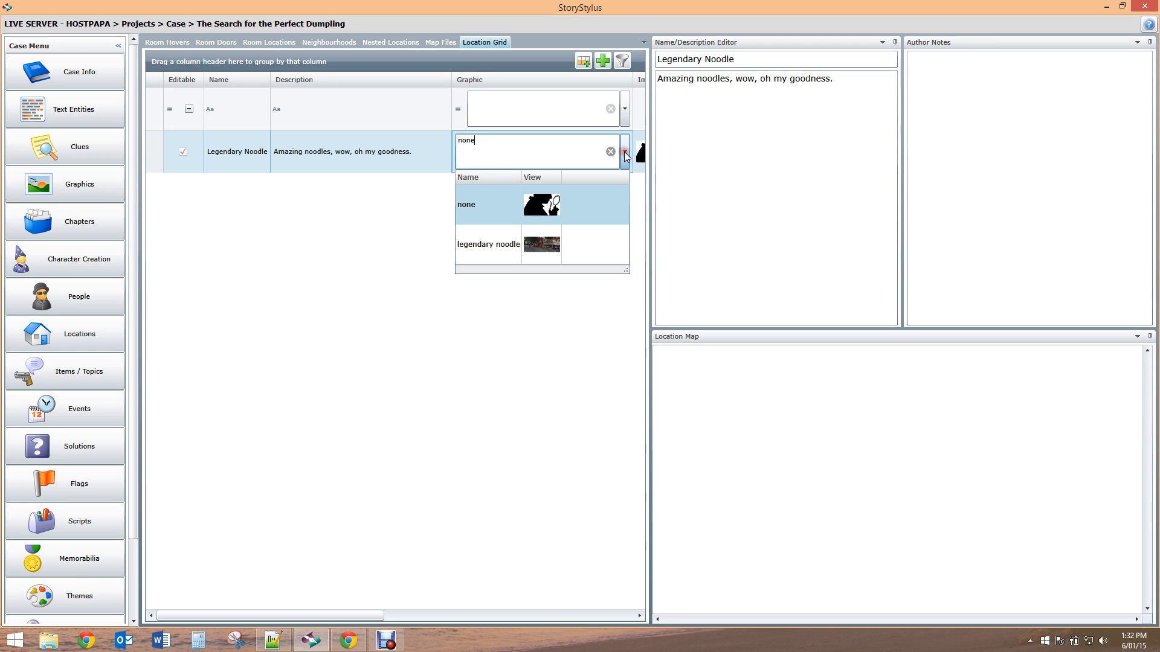
{"action": "left_click", "coordinate": [590, 246]}
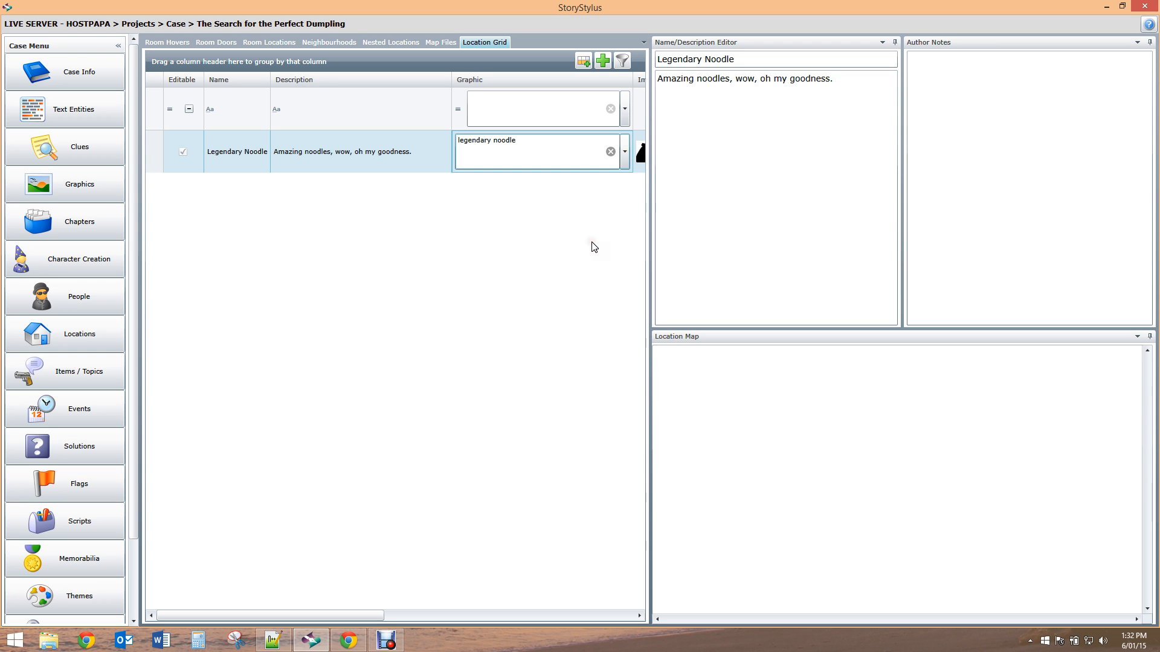
{"action": "left_click", "coordinate": [409, 159]}
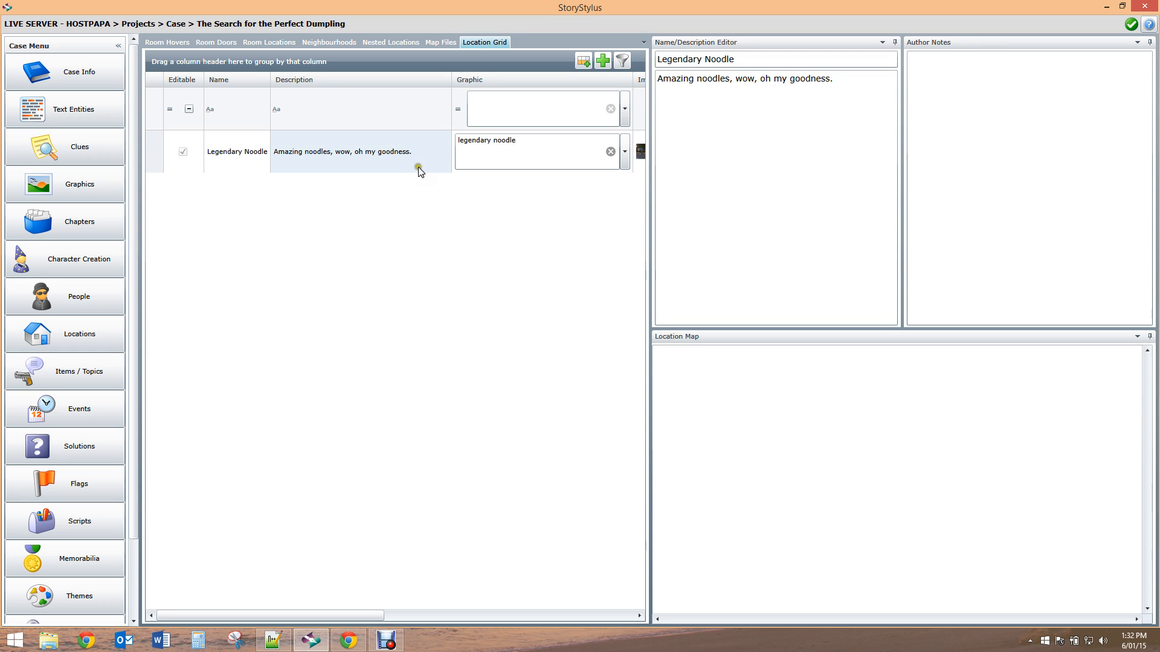
{"action": "left_click", "coordinate": [408, 156]}
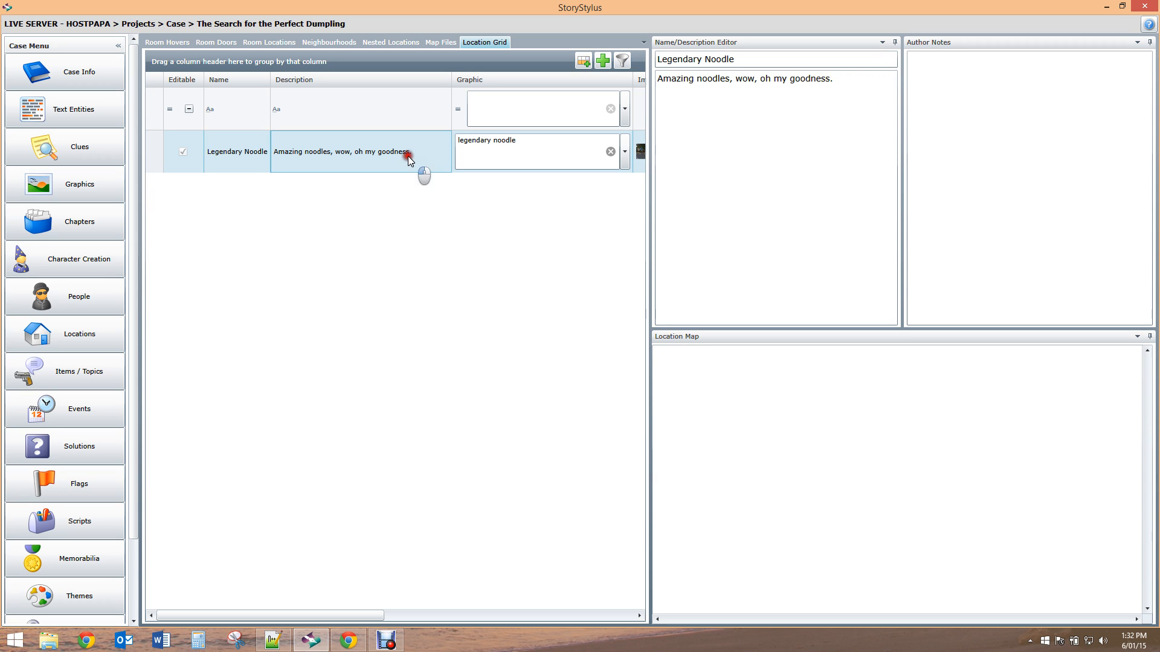
Set the Legendary Noodle location's parent map to Vancouver
{"action": "left_click", "coordinate": [652, 239]}
{"action": "left_click_drag", "start_coordinate": [652, 239], "coordinate": [1028, 163]}
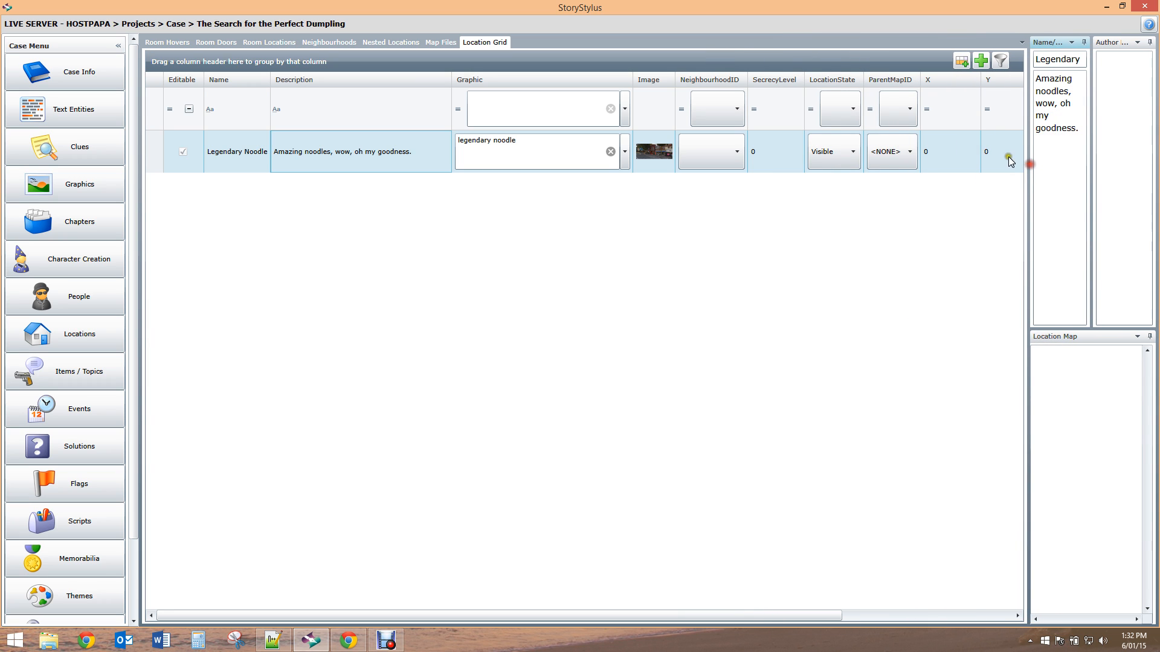
{"action": "left_click", "coordinate": [907, 142]}
{"action": "left_click", "coordinate": [910, 151]}
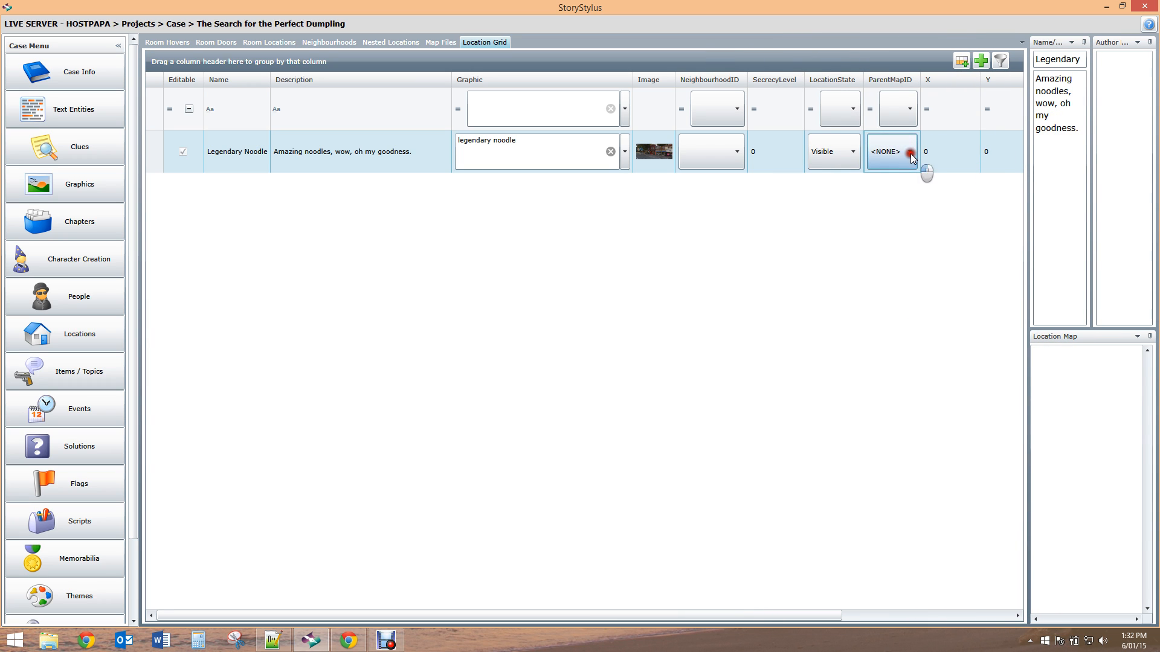
{"action": "left_click", "coordinate": [899, 194]}
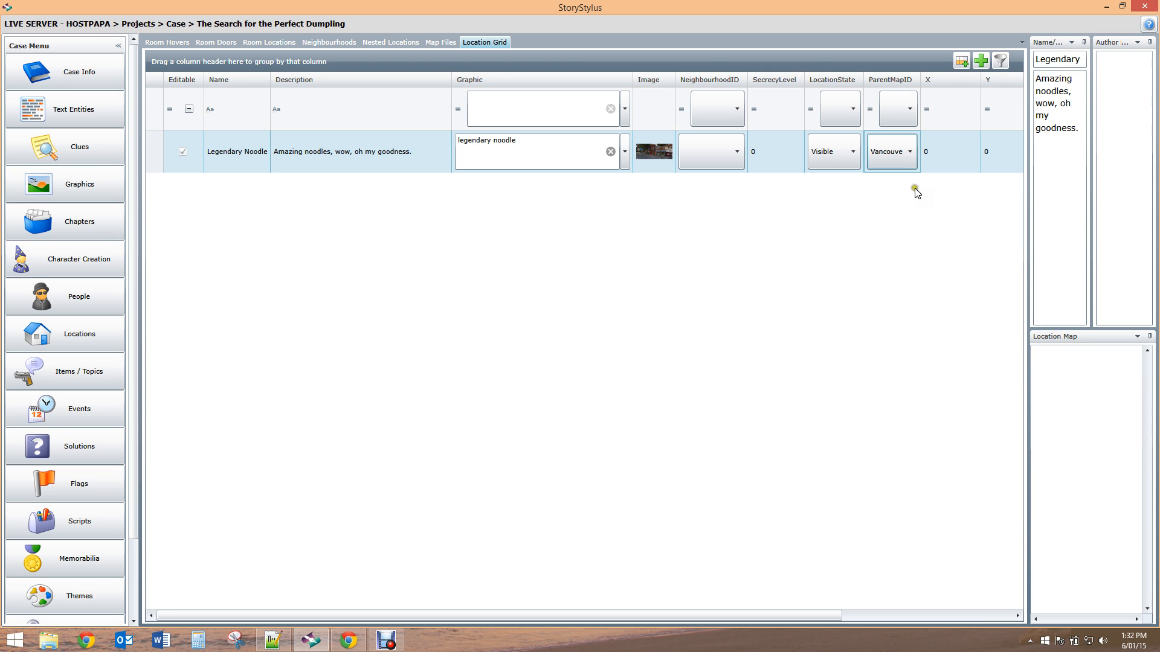
{"action": "left_click", "coordinate": [912, 189]}
{"action": "left_click", "coordinate": [1011, 215]}
Place Legendary Noodle on the location map near Denman St, at about X 462, Y 317, and check its coordinates in the location grid
{"action": "left_click_drag", "start_coordinate": [1028, 217], "coordinate": [674, 217]}
{"action": "left_click", "coordinate": [294, 153]}
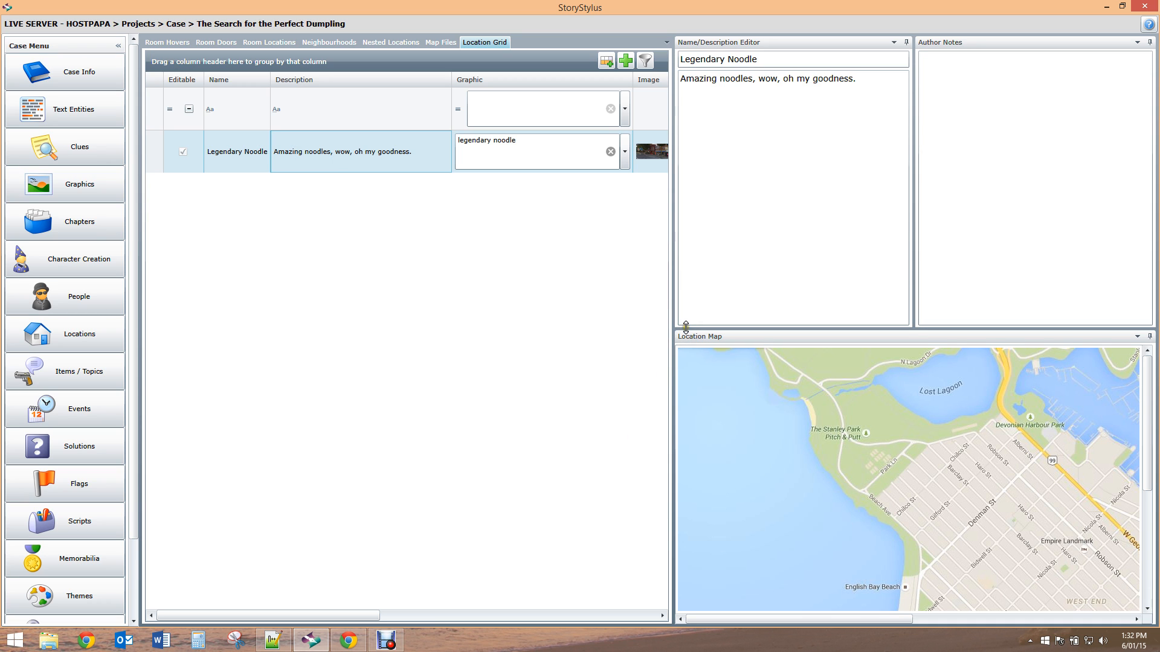
{"action": "left_click_drag", "start_coordinate": [686, 327], "coordinate": [688, 126]}
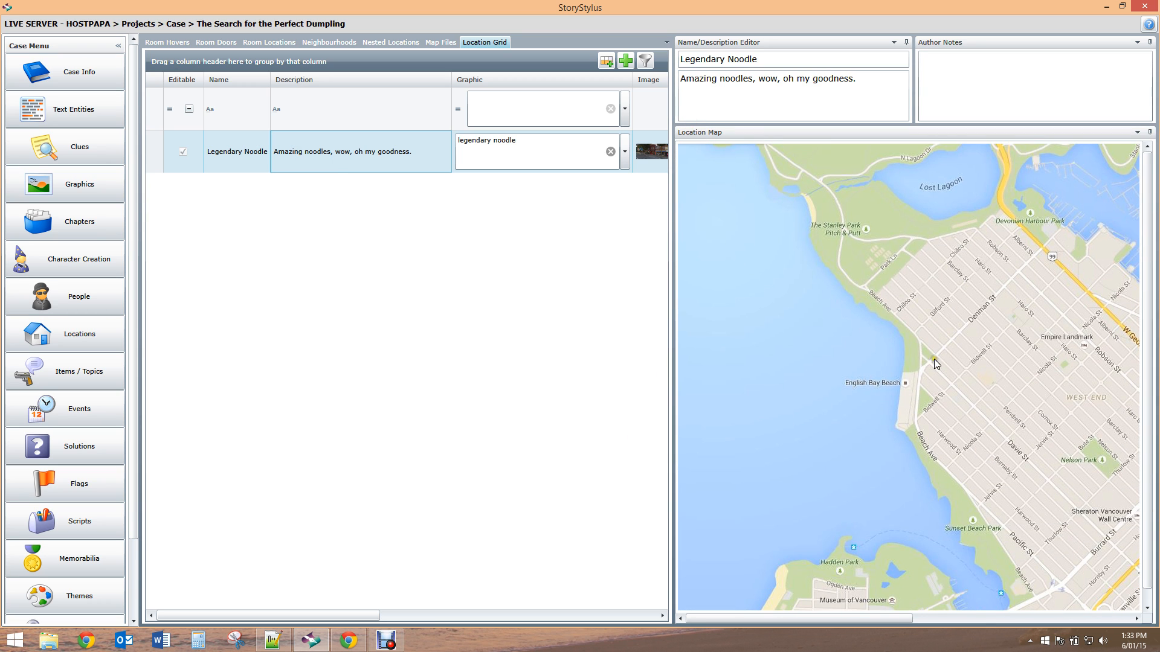
{"action": "left_click", "coordinate": [936, 391]}
{"action": "left_click", "coordinate": [958, 335]}
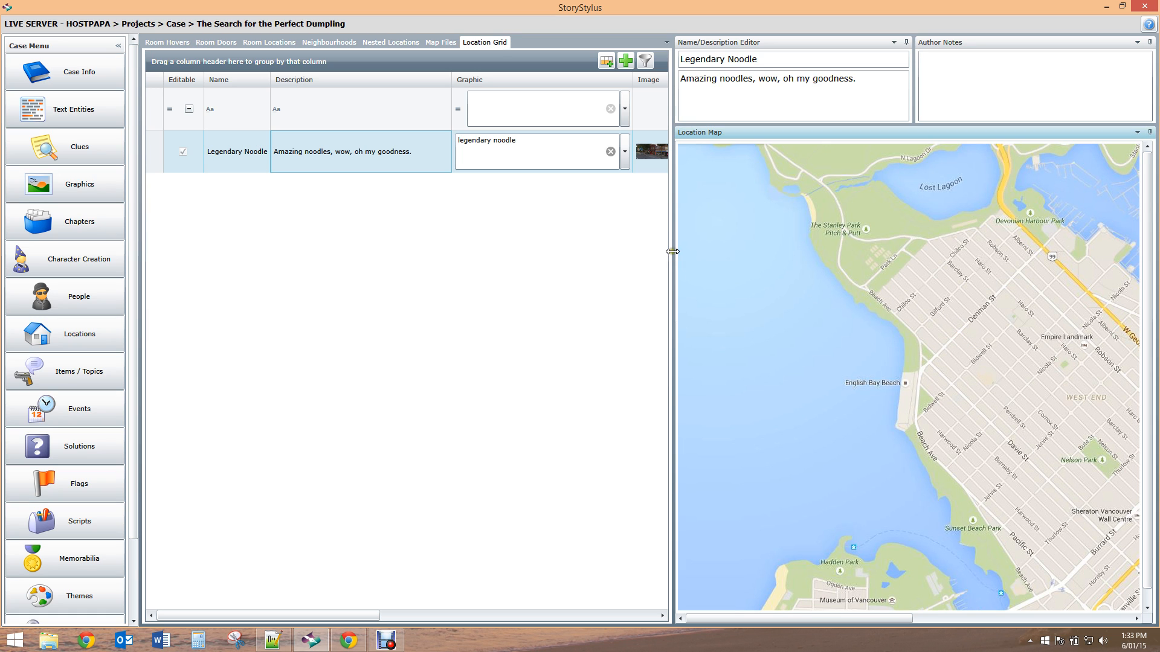
{"action": "left_click_drag", "start_coordinate": [672, 249], "coordinate": [682, 202]}
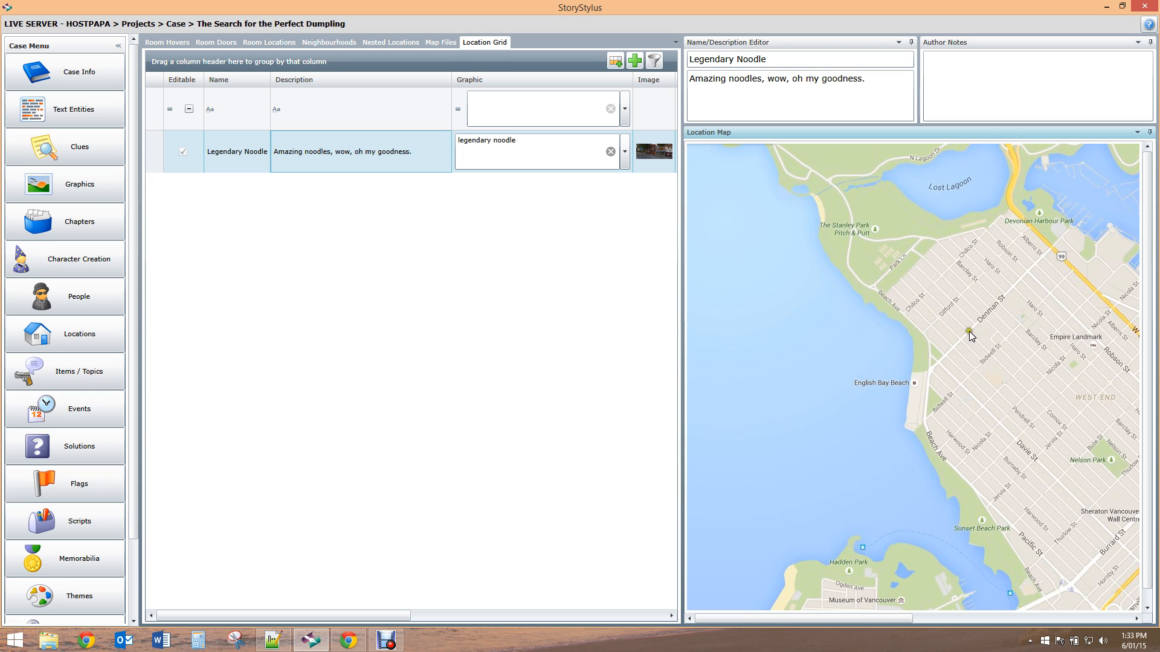
{"action": "left_click", "coordinate": [640, 277]}
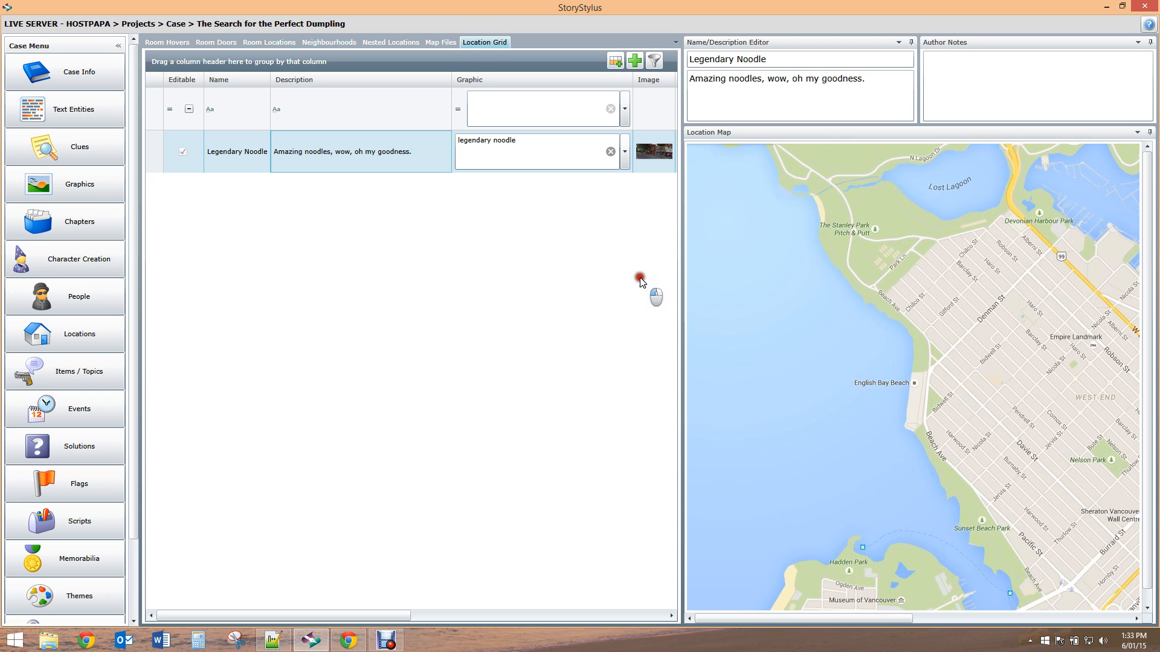
{"action": "left_click_drag", "start_coordinate": [682, 166], "coordinate": [1040, 158]}
{"action": "left_click", "coordinate": [946, 111]}
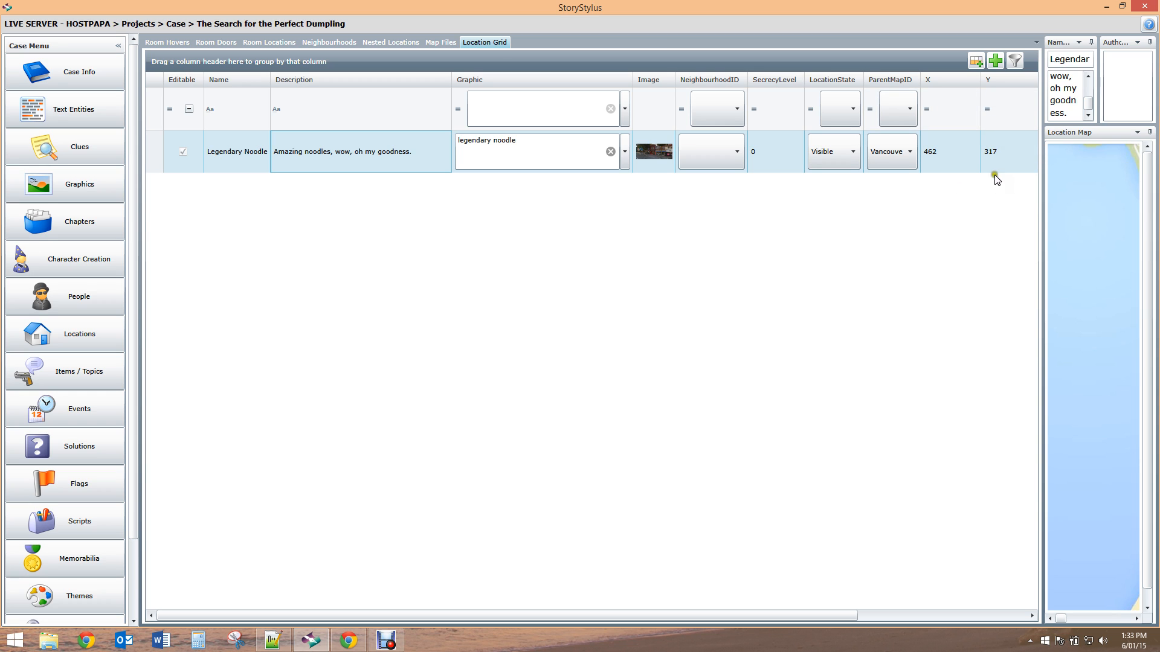
{"action": "left_click", "coordinate": [945, 182]}
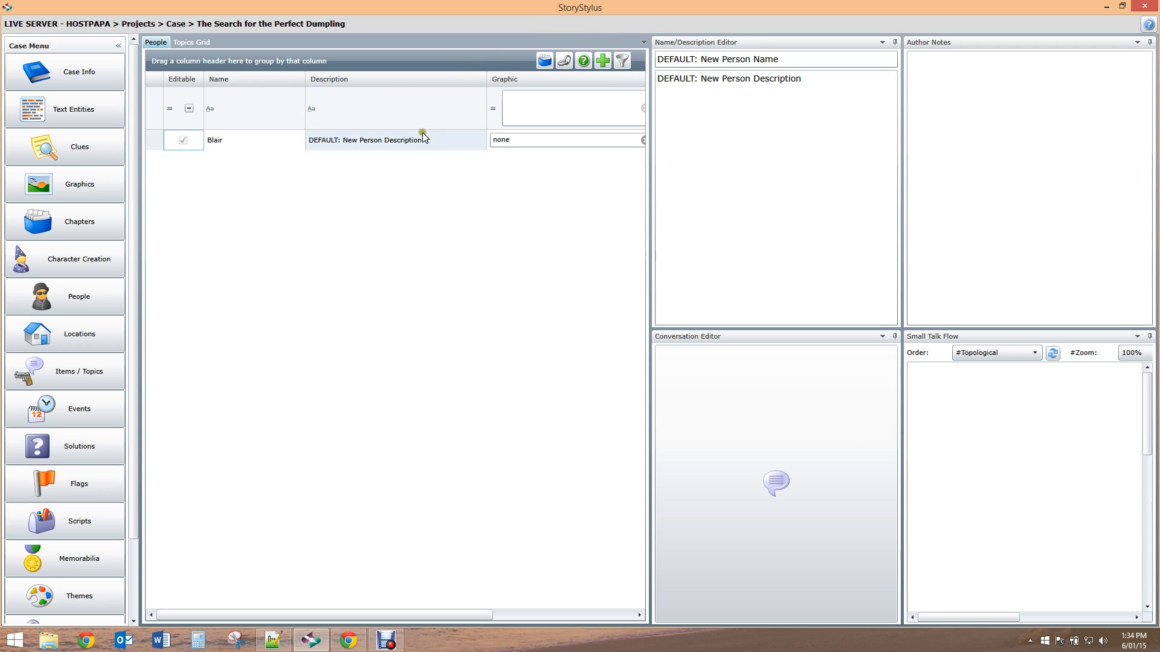
Describe the person as tall, enjoying reading, video games, peanut butter and strawberry milkshakes, closing with "And he loves his wife. Right, honey? ;)"
{"action": "left_click", "coordinate": [386, 142]}
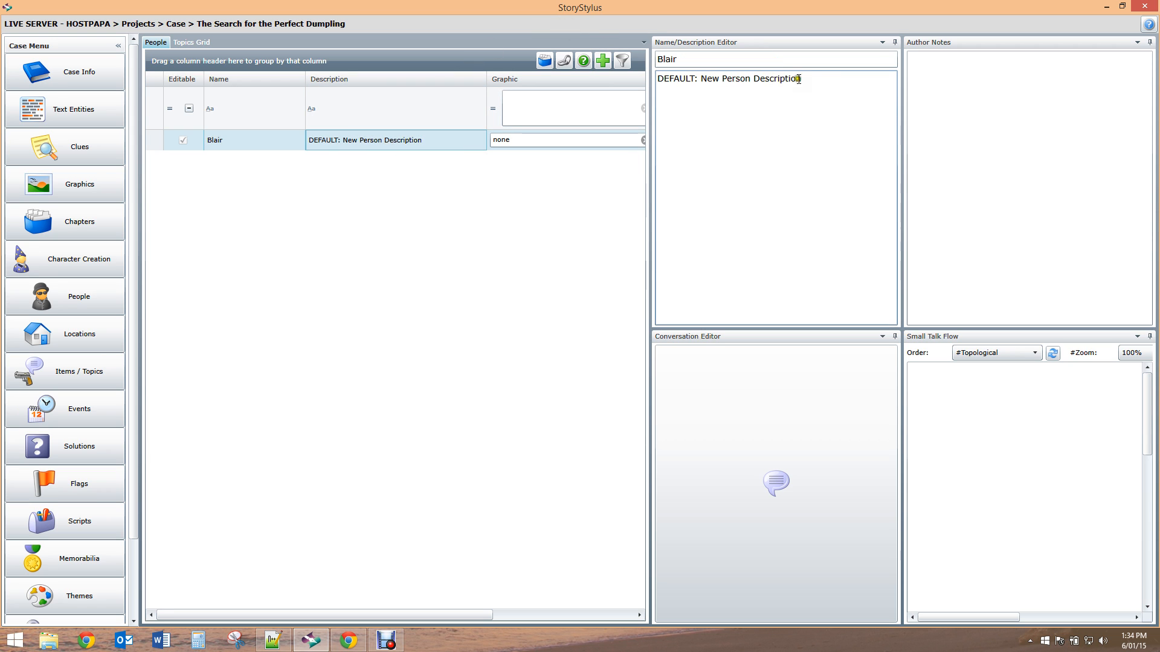
{"action": "left_click_drag", "start_coordinate": [806, 79], "coordinate": [652, 72]}
{"action": "type", "text": "Blair is tall. He enjoys reading, video games, peanut butter and strawberry milkshakes.  And he loves his wife. Right, honey? ;)"}
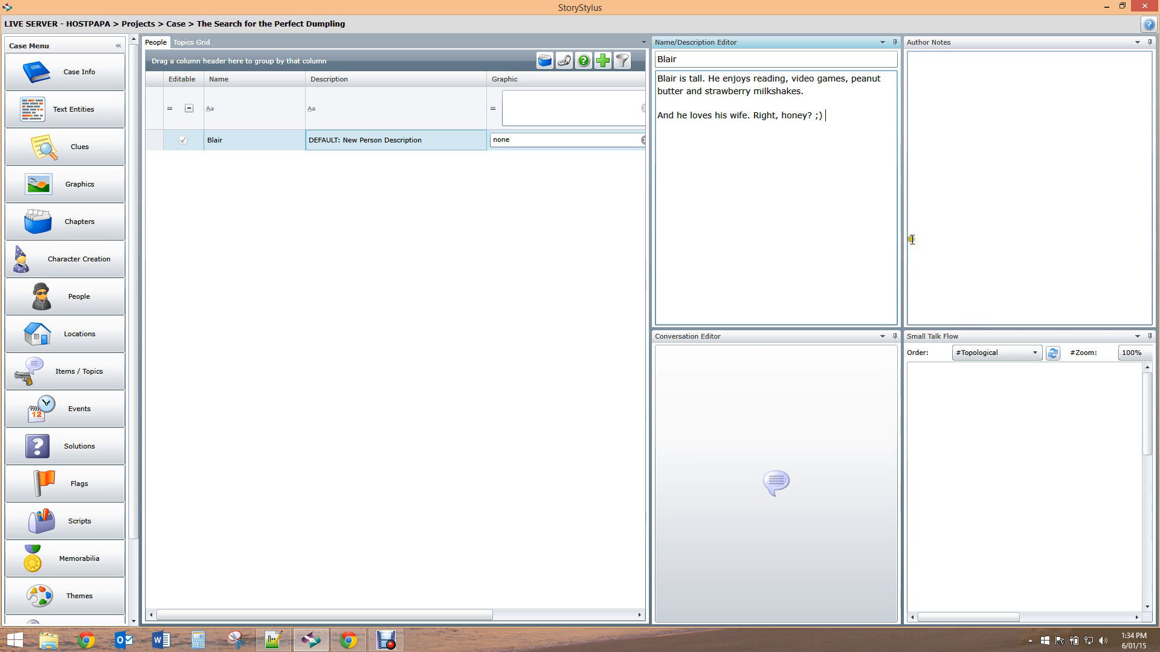
Enter the person's author notes: "Is clumsy, perhaps may fall into a banana cream pie at the end of the story. Or slip on a banana peel."
{"action": "left_click_drag", "start_coordinate": [647, 262], "coordinate": [904, 210]}
{"action": "left_click", "coordinate": [1099, 84]}
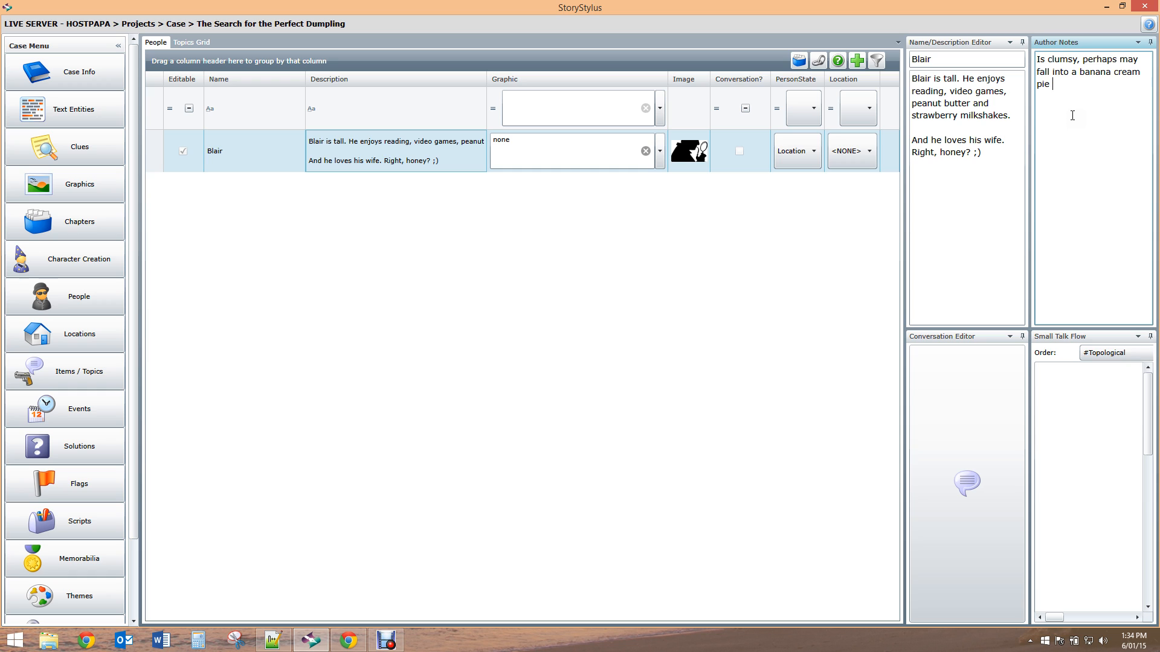
{"action": "type", "text": "at the end of the story. Or slip on a"}
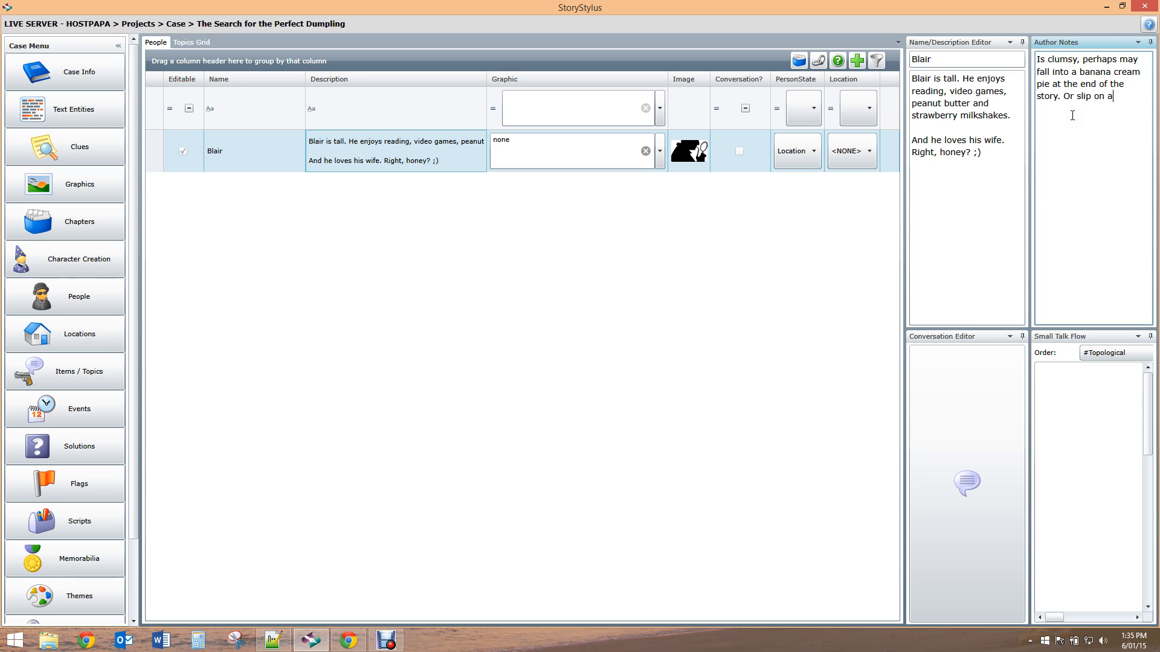
{"action": "type", "text": " bana"}
{"action": "type", "text": "na pa"}
{"action": "type", "text": "eel."}
{"action": "key", "text": "Return"}
Assign the milkshake photo as the person's graphic
{"action": "left_click", "coordinate": [658, 151]}
{"action": "left_click", "coordinate": [658, 153]}
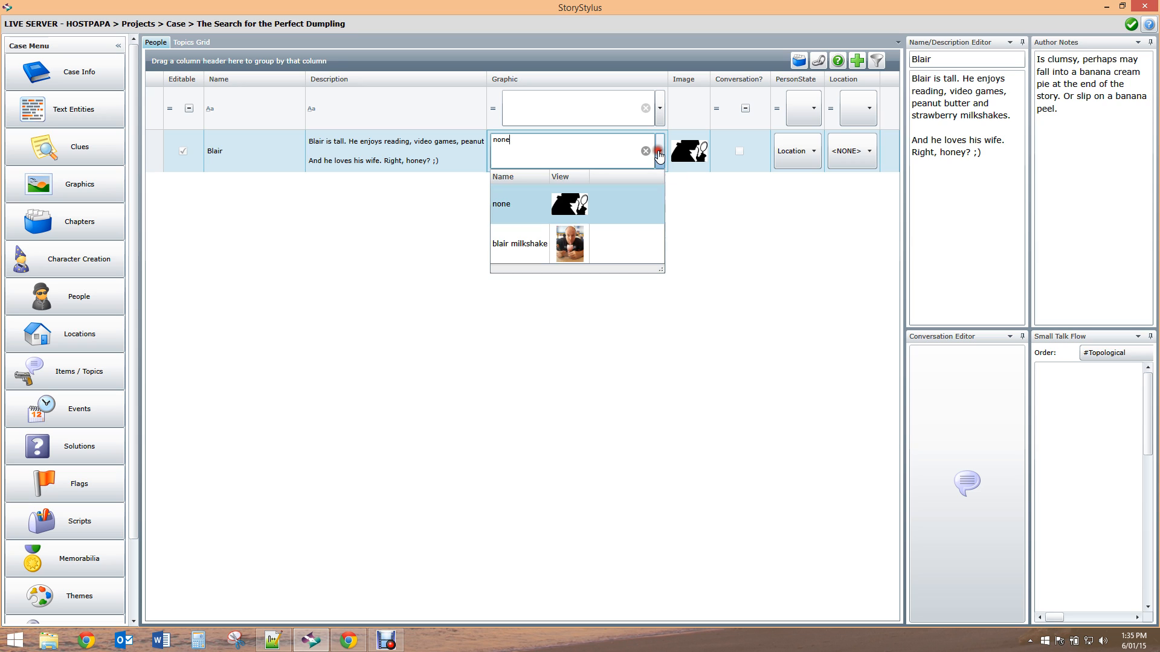
{"action": "left_click", "coordinate": [626, 254]}
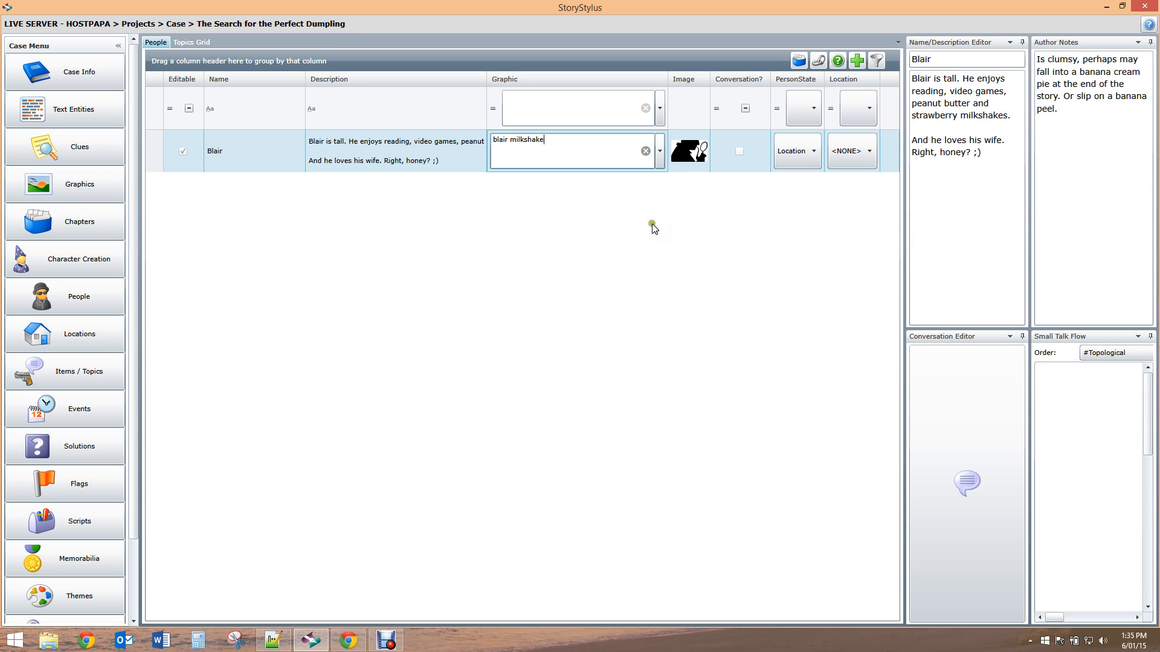
Set the person's location to Legendary Noodle
{"action": "left_click", "coordinate": [848, 160]}
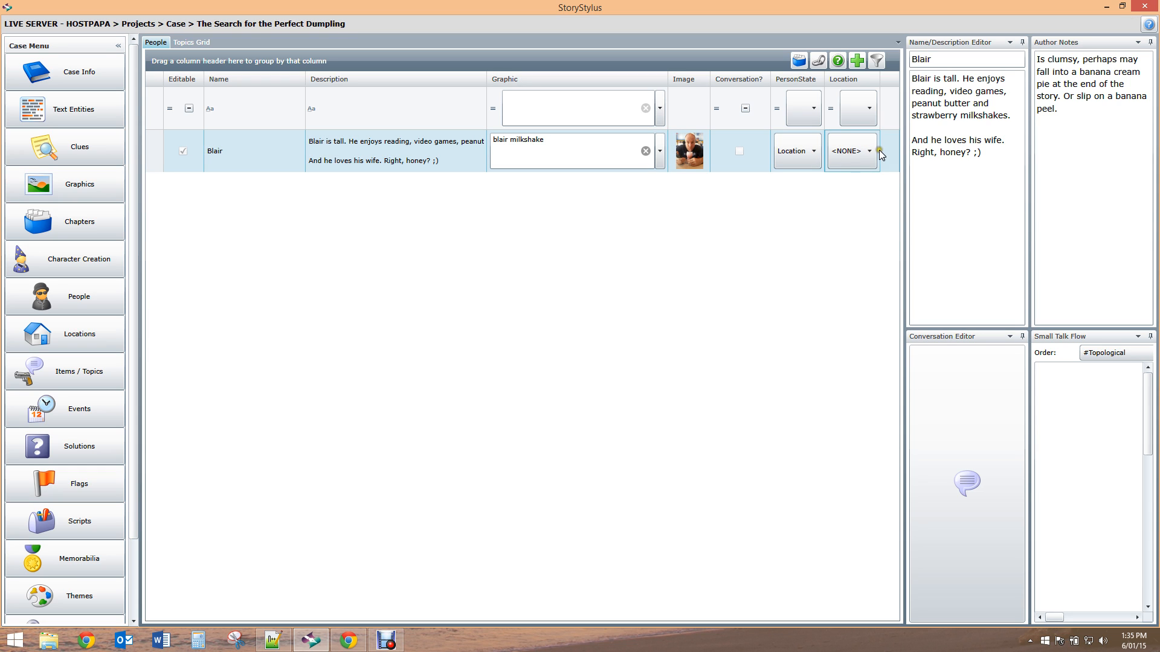
{"action": "left_click", "coordinate": [865, 159]}
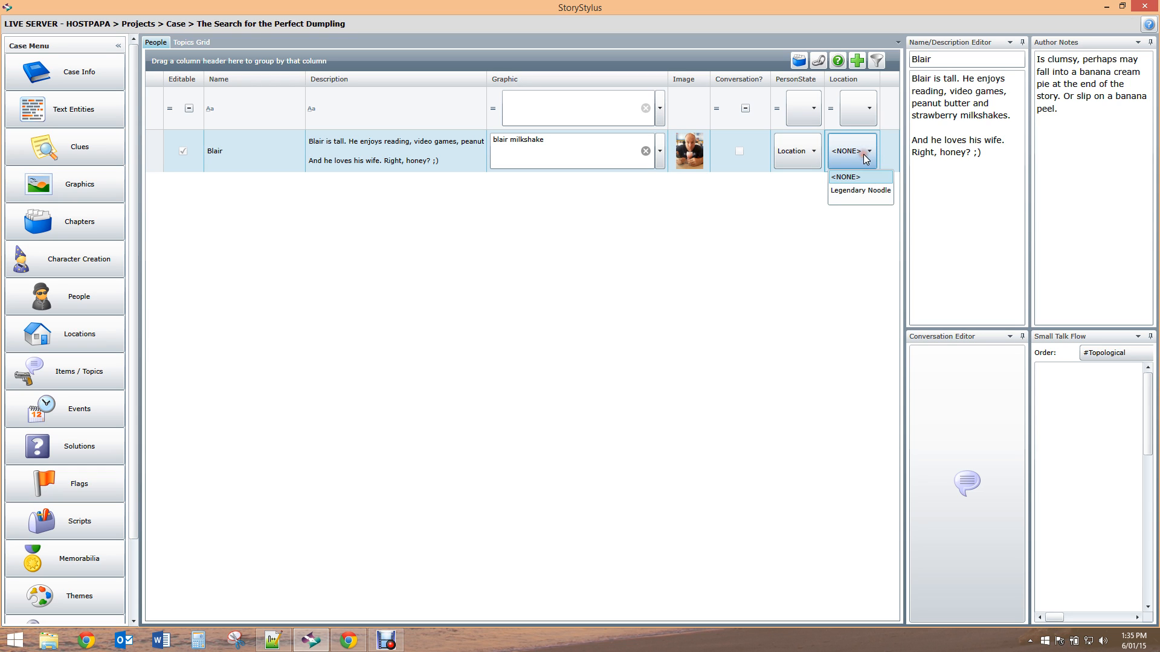
{"action": "left_click", "coordinate": [860, 190]}
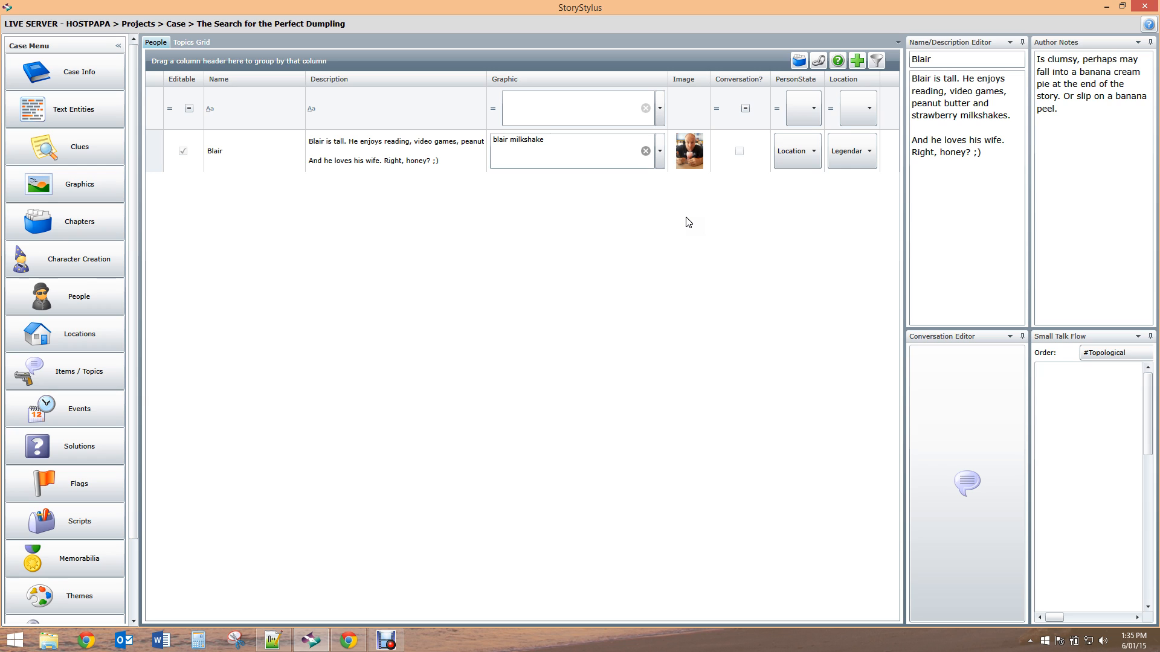
{"action": "left_click", "coordinate": [591, 216]}
{"action": "left_click", "coordinate": [592, 218]}
{"action": "left_click", "coordinate": [589, 213]}
Enlarge the milkshake photo in the case graphics to review its category and attribution
{"action": "left_click", "coordinate": [68, 182]}
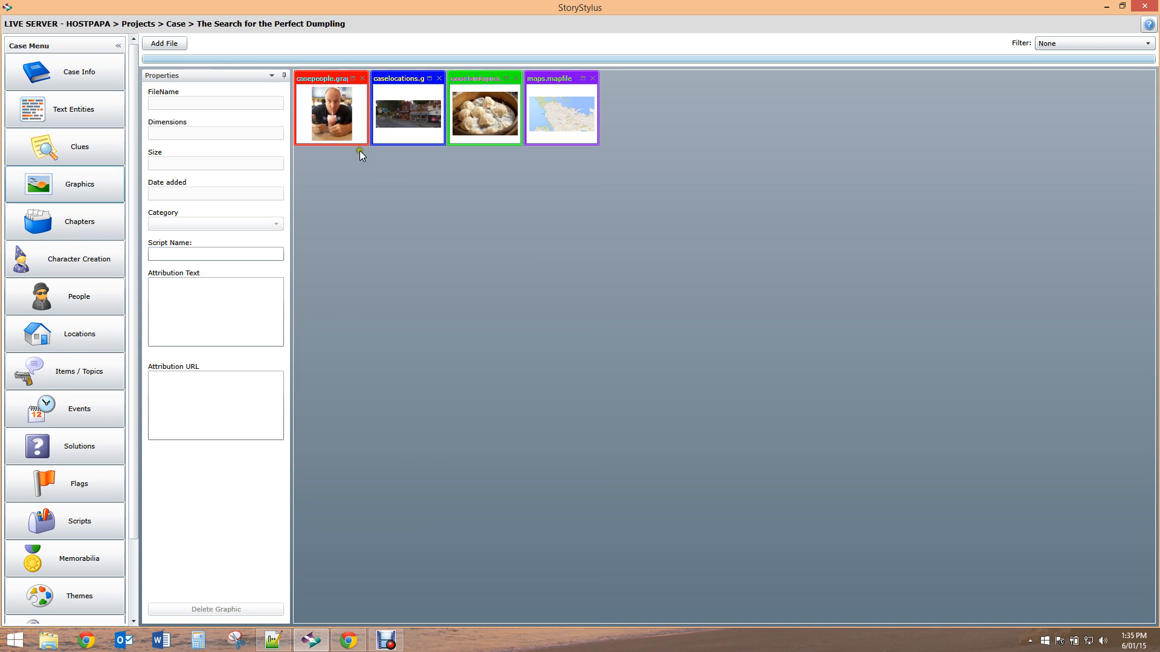
{"action": "left_click", "coordinate": [352, 79]}
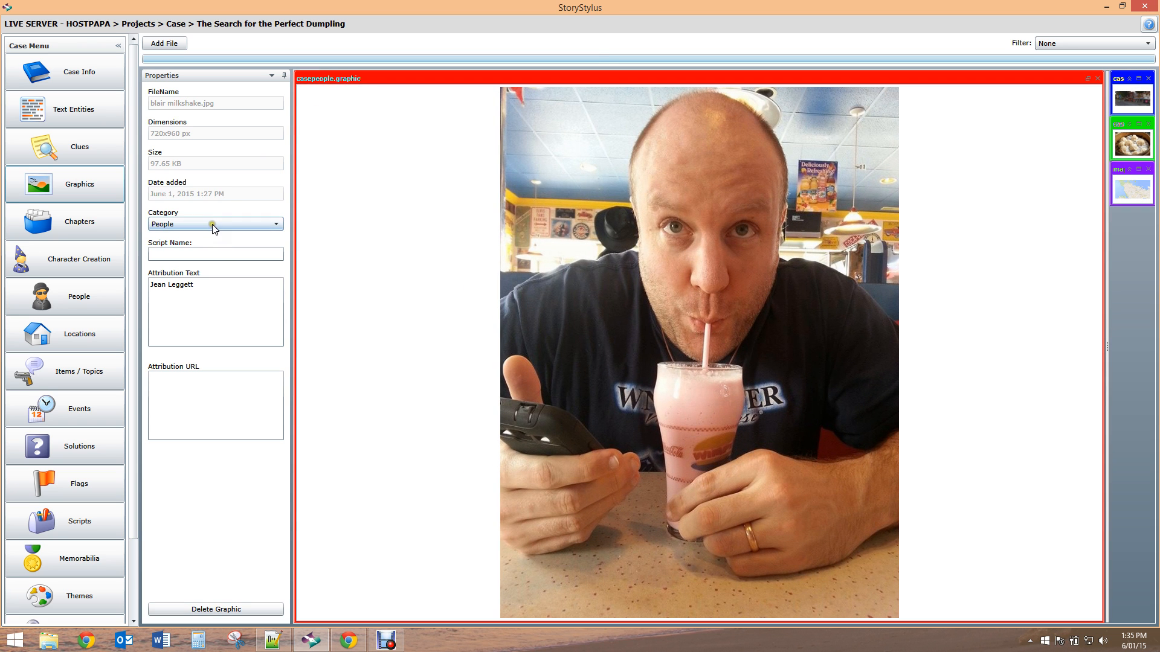
{"action": "left_click", "coordinate": [76, 180]}
{"action": "mouse_move", "coordinate": [378, 260]}
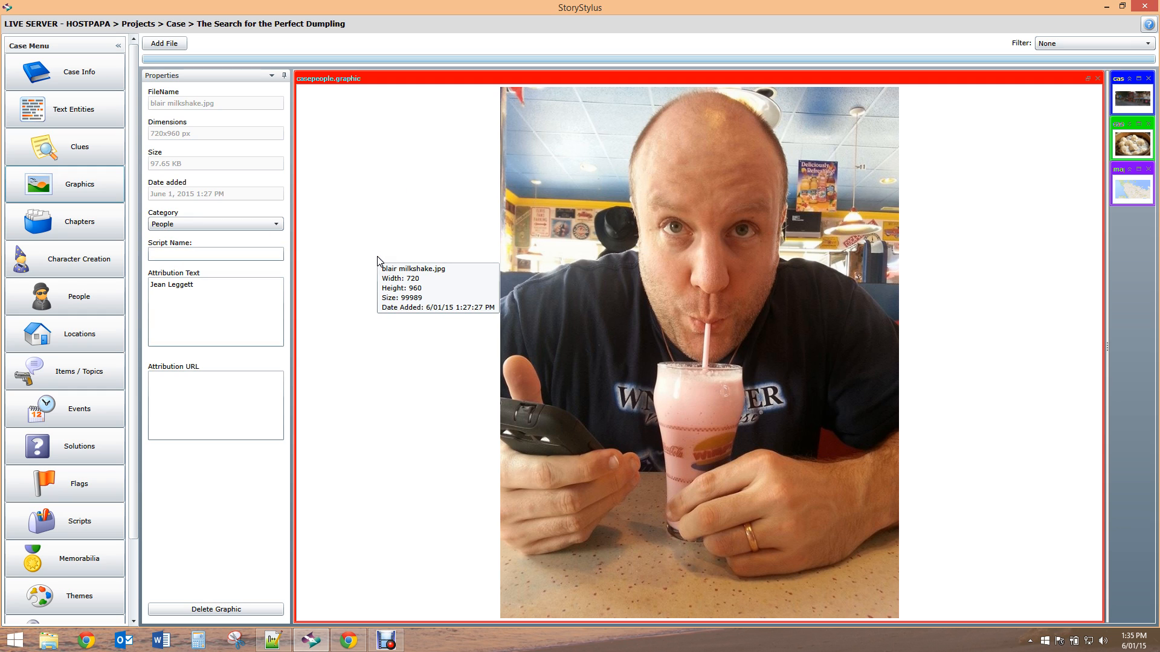